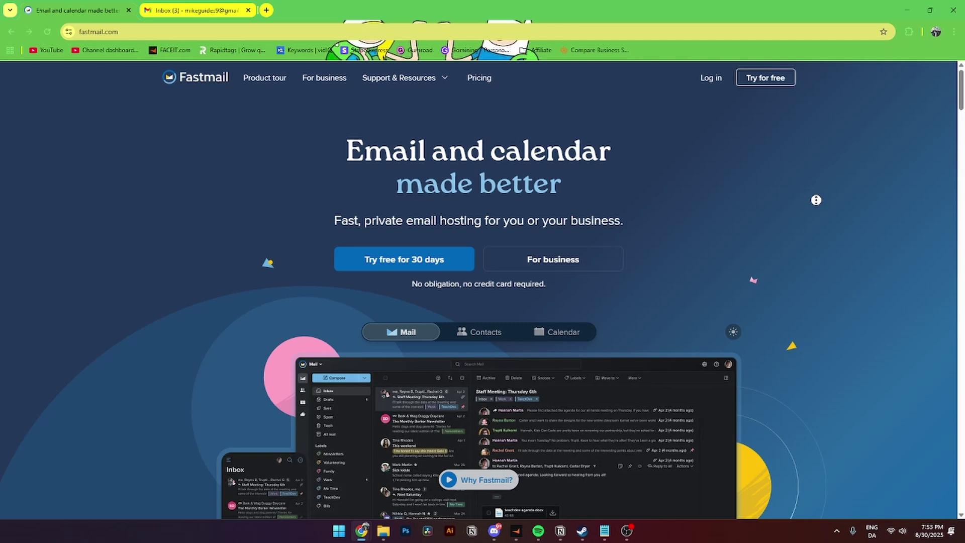
- Open the free-trial signup form and enter the user's first name
scroll(816, 200, "down", 1)
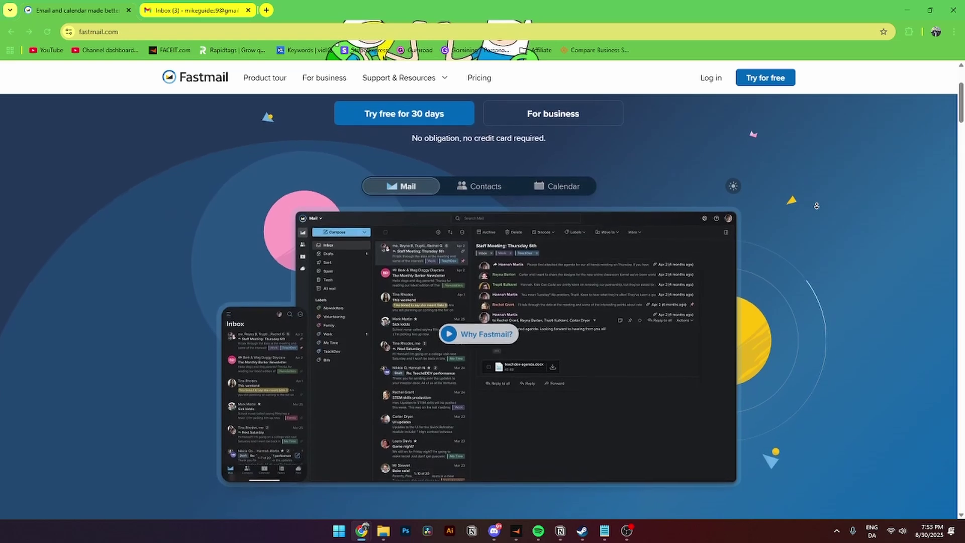
middle_click(812, 156)
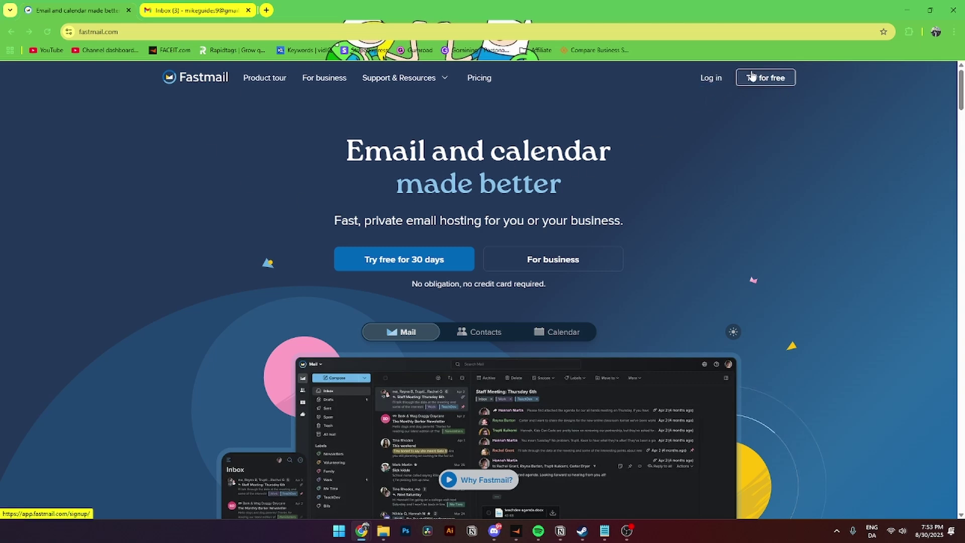
left_click(772, 80)
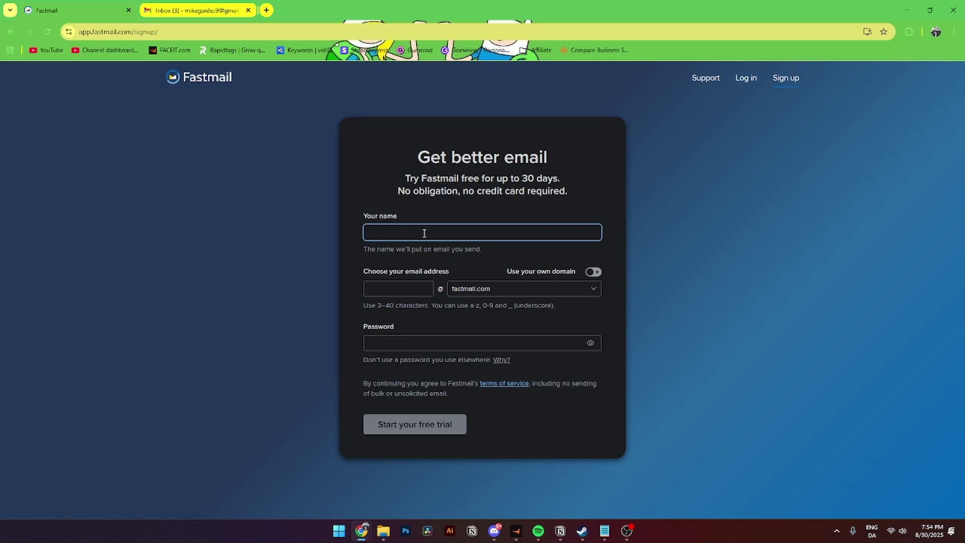
type("Mike")
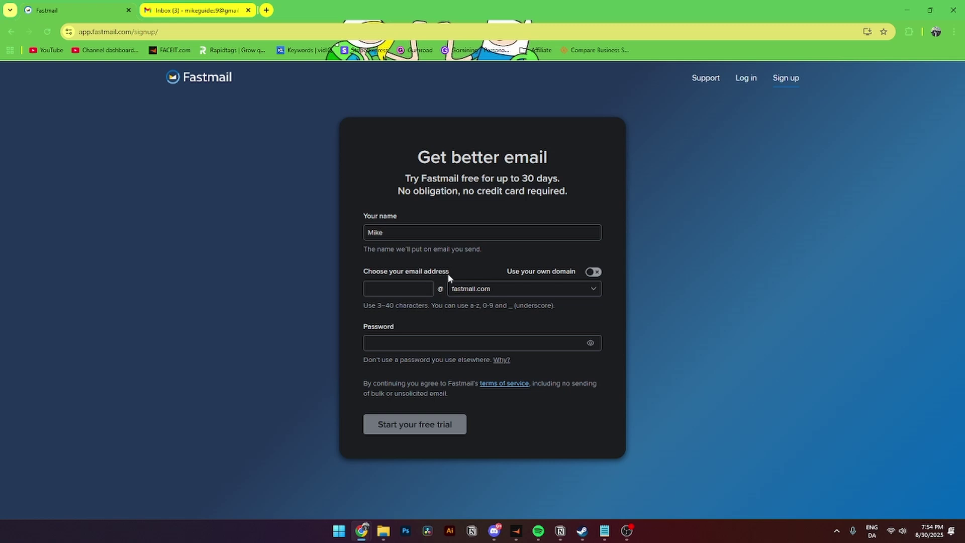
left_click(593, 273)
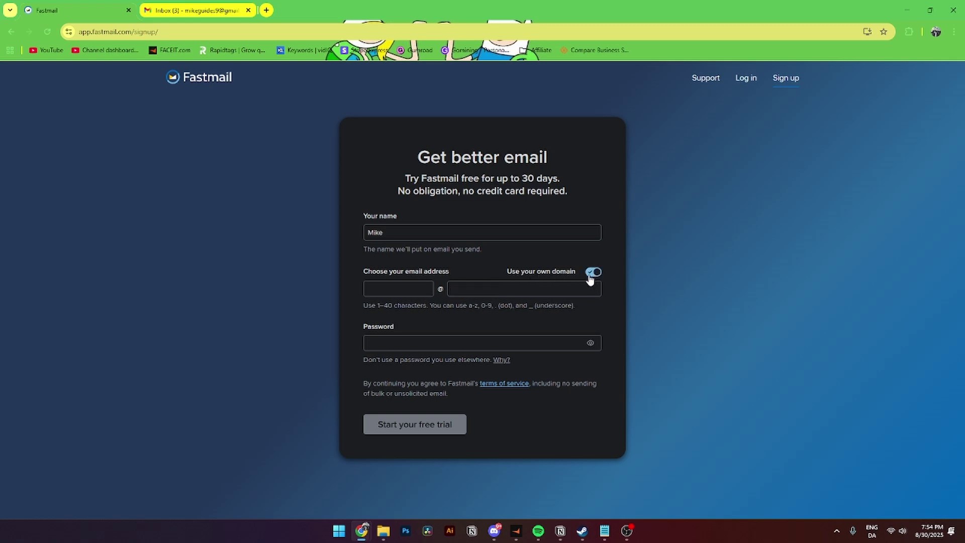
left_click(593, 276)
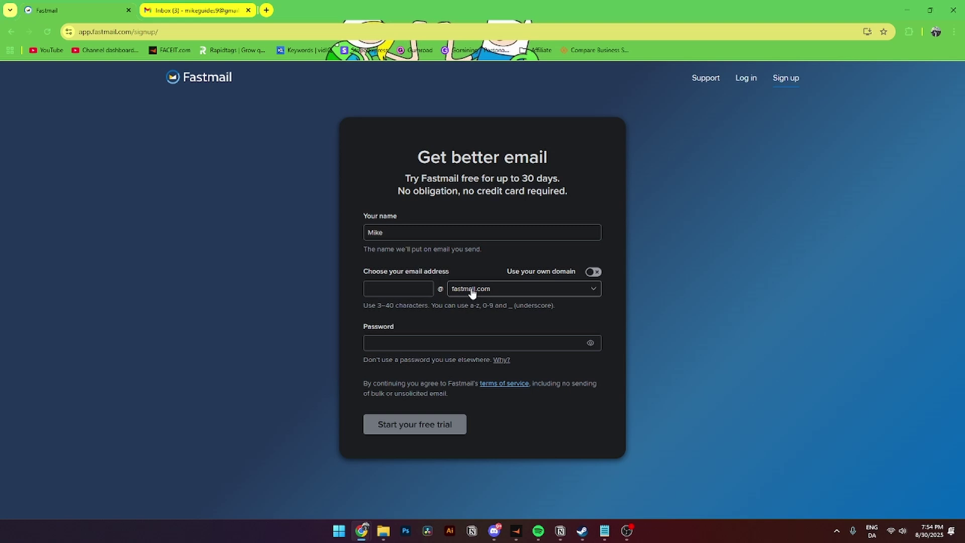
- Enter a username at fastmail.com and paste the account password, then submit the signup
left_click(375, 287)
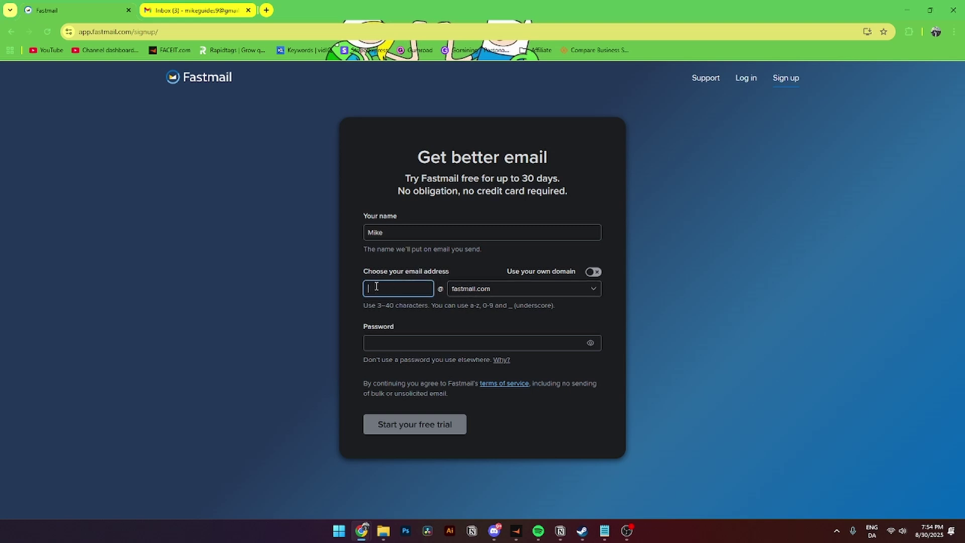
left_click(485, 288)
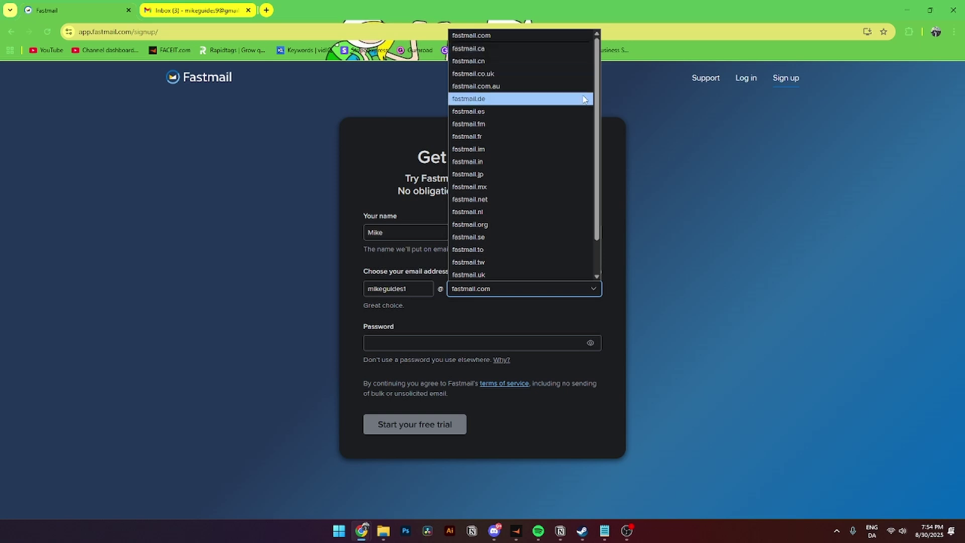
left_click_drag(599, 87, 598, 153)
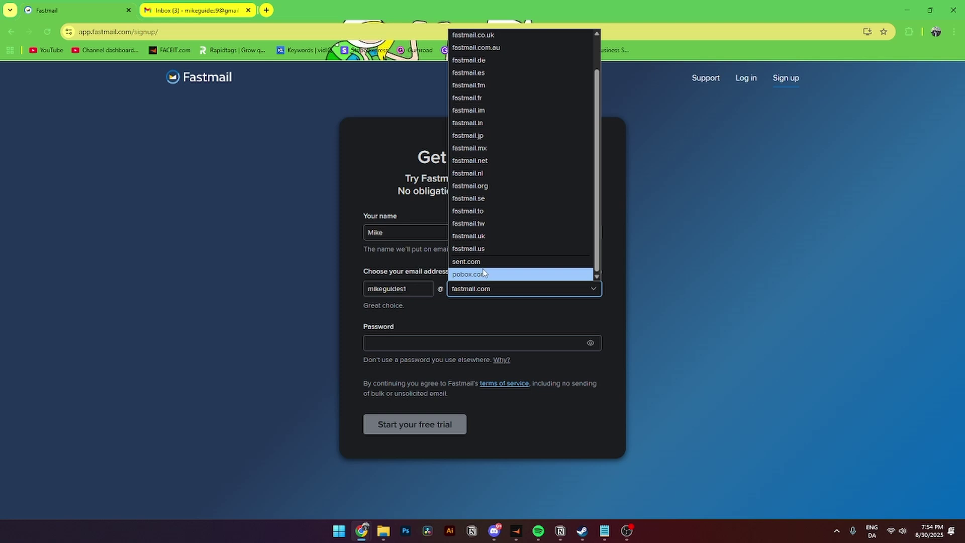
scroll(543, 146, "up", 2)
left_click(371, 330)
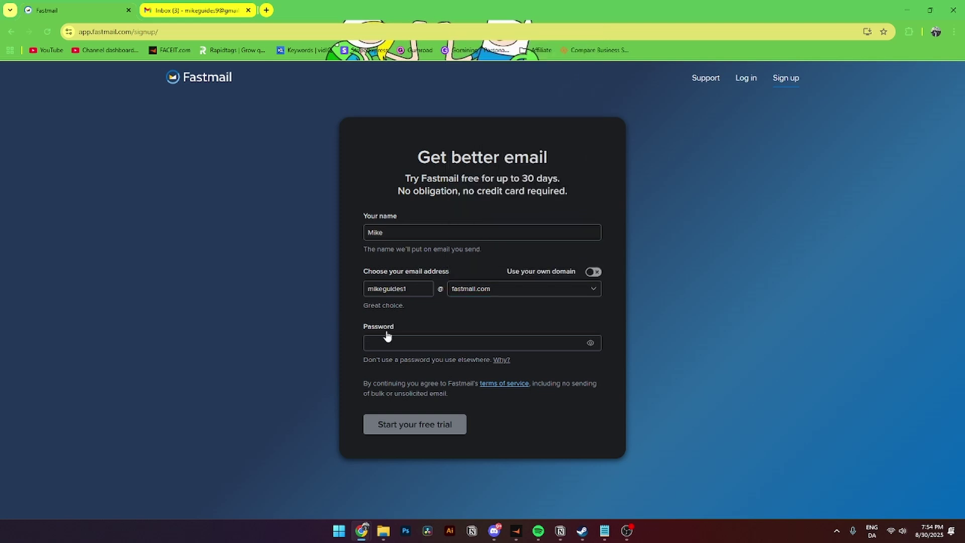
left_click(387, 342)
key("ctrl+v")
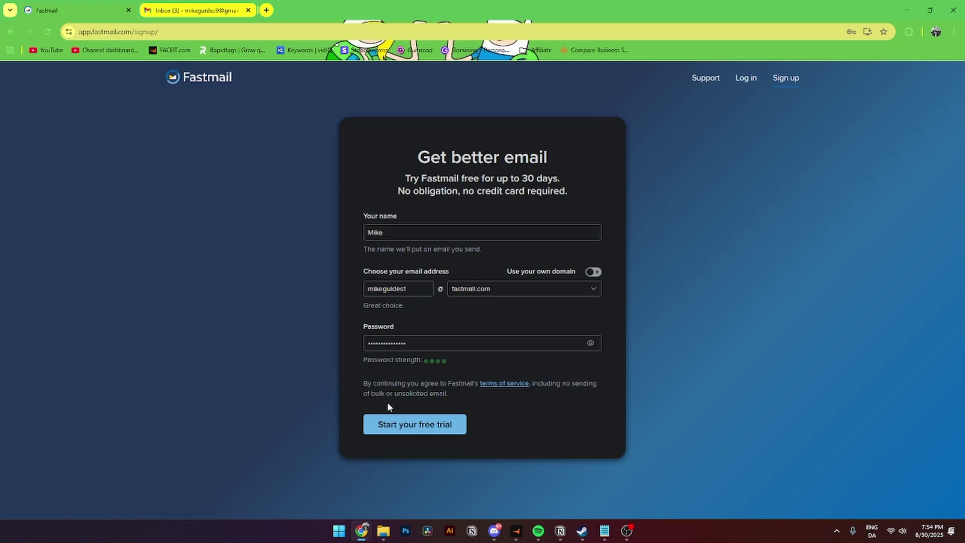
left_click(445, 426)
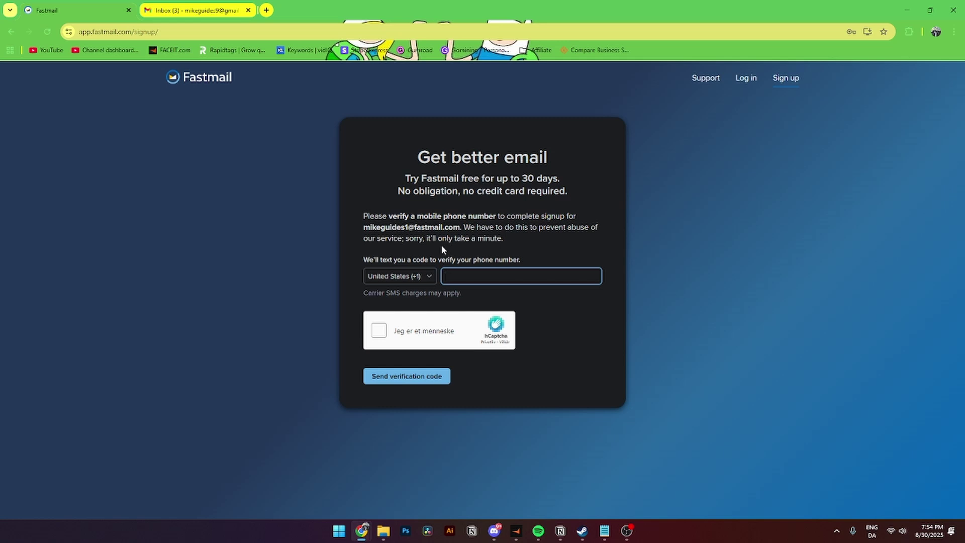
- Set the phone verification country code to Denmark (+45)
left_click(398, 277)
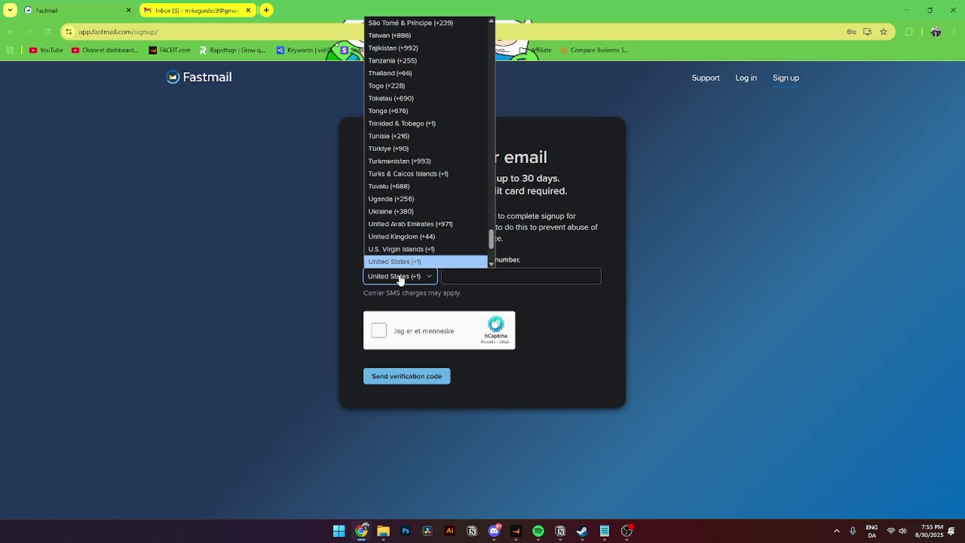
key("d")
key("Return")
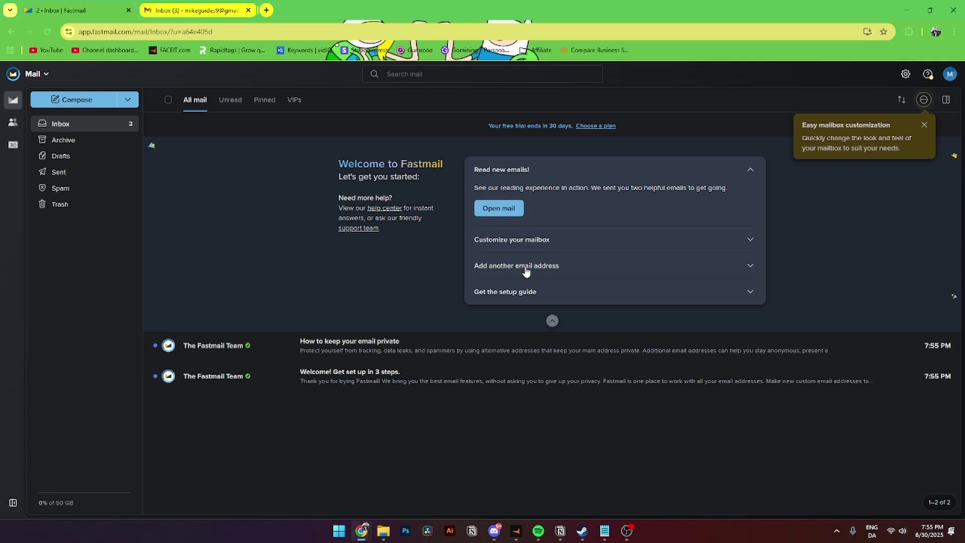
- Collapse the welcome section, dismiss the tip, cycle Unread/Pinned/VIPs back to All mail, then start a new message
left_click(748, 170)
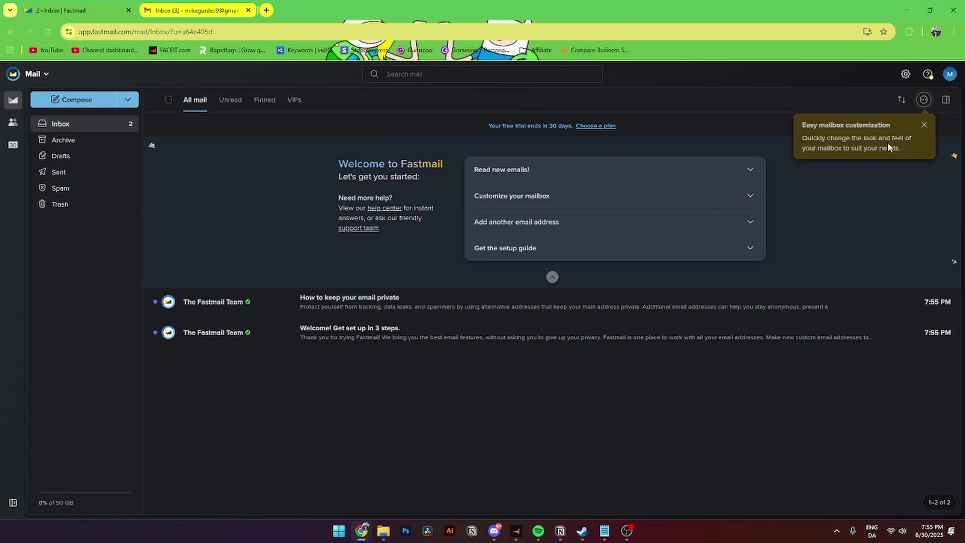
left_click(924, 124)
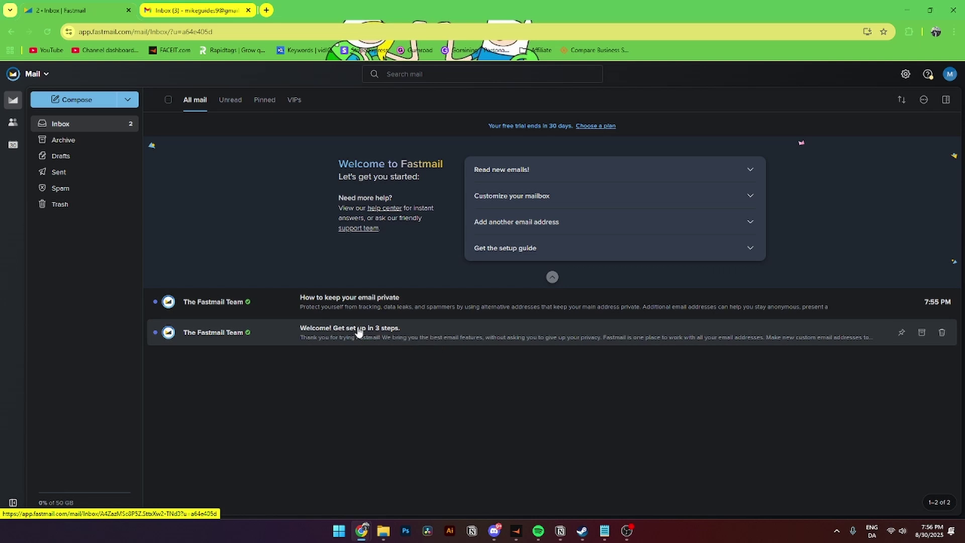
left_click(229, 101)
left_click(264, 100)
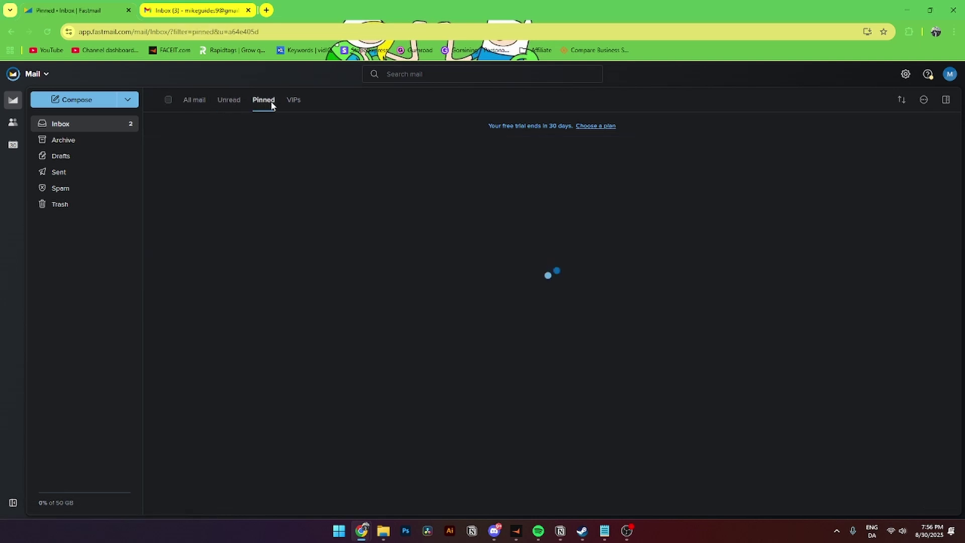
left_click(294, 101)
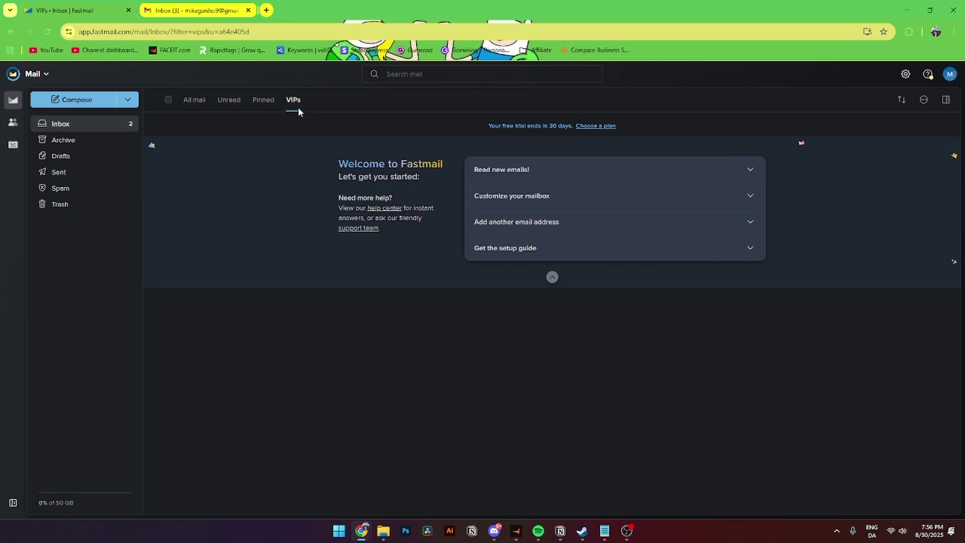
left_click(198, 100)
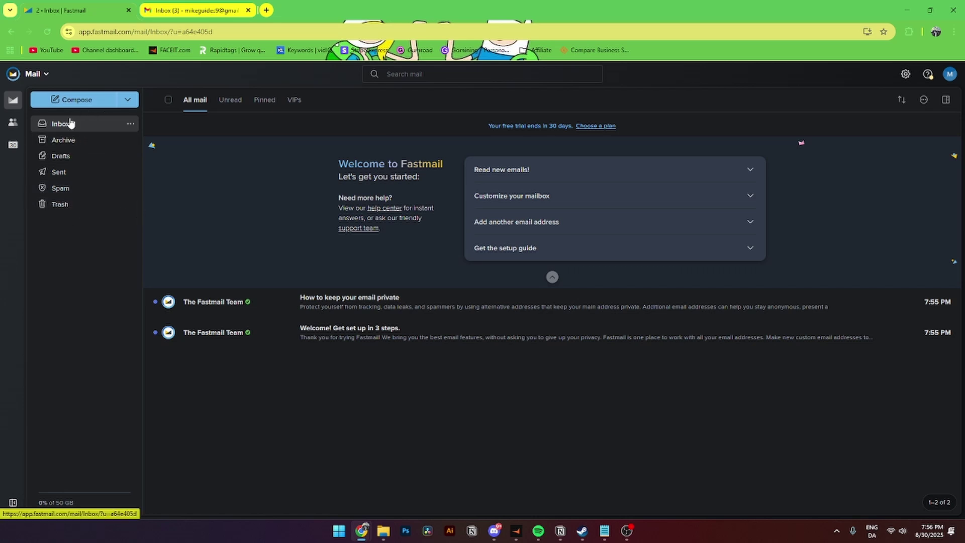
left_click(74, 101)
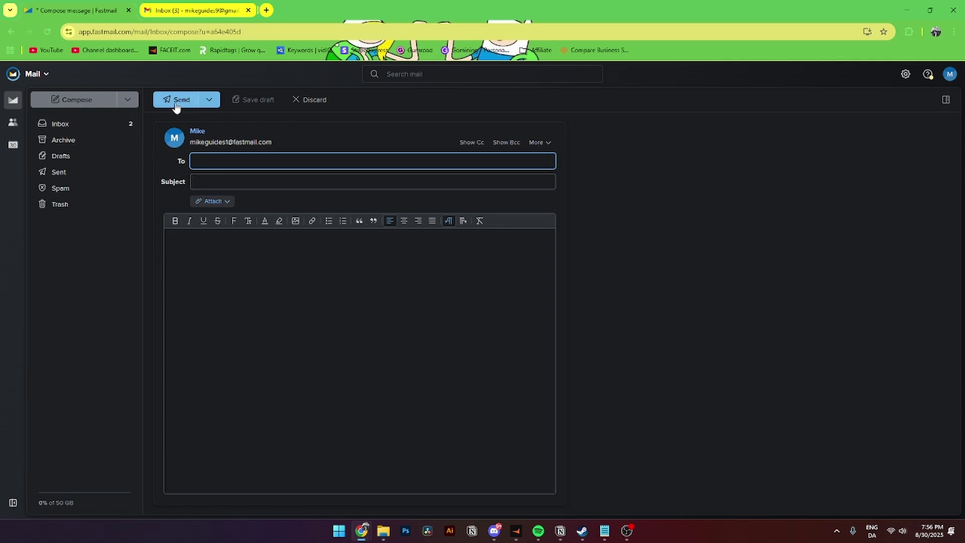
- Discard the empty draft, then open and close the account menu
left_click(307, 100)
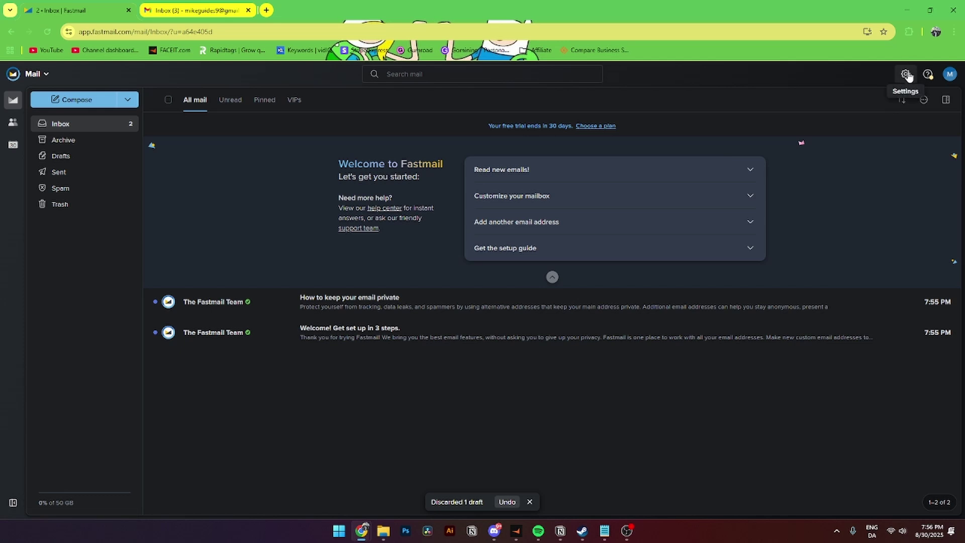
left_click(949, 75)
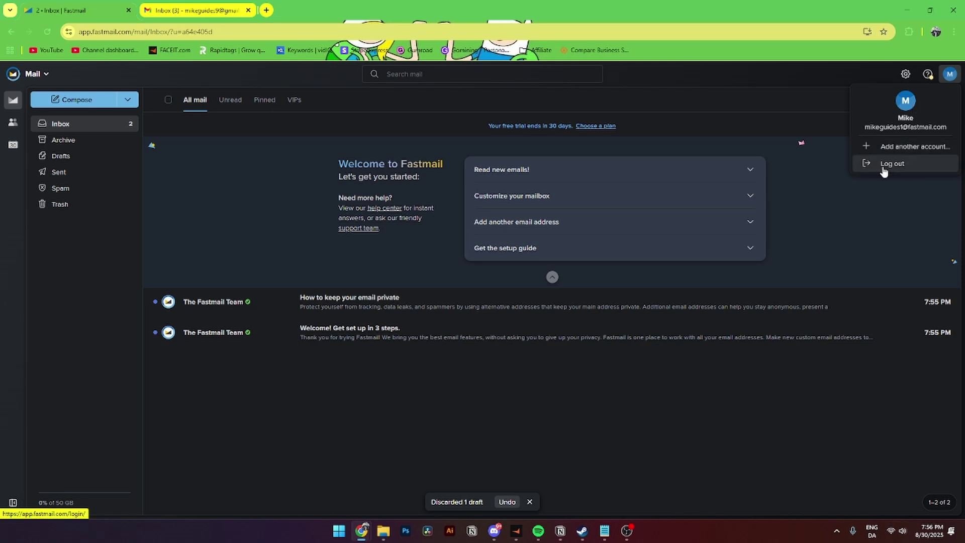
left_click(844, 195)
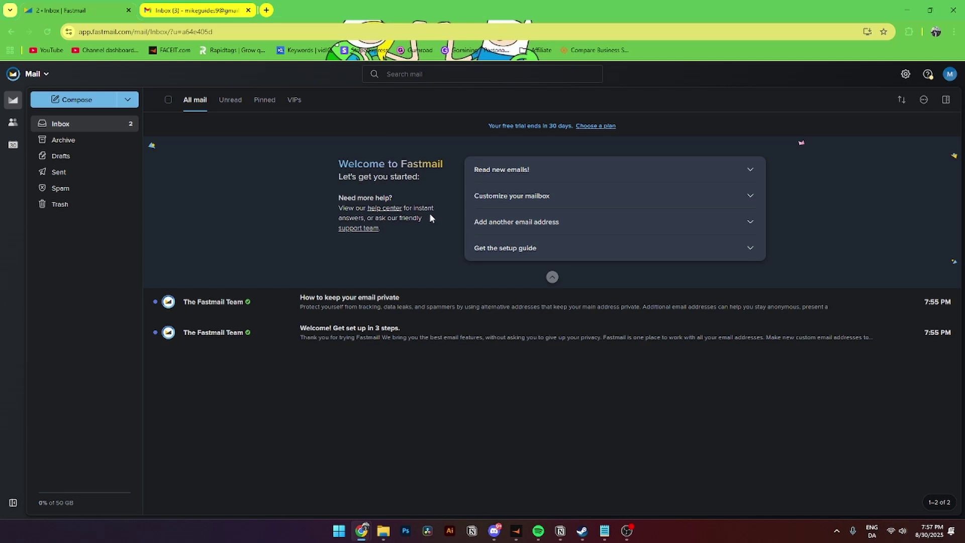
- In Display options settings, review the week-start choices and keep the 1:00 PM time format
left_click(905, 78)
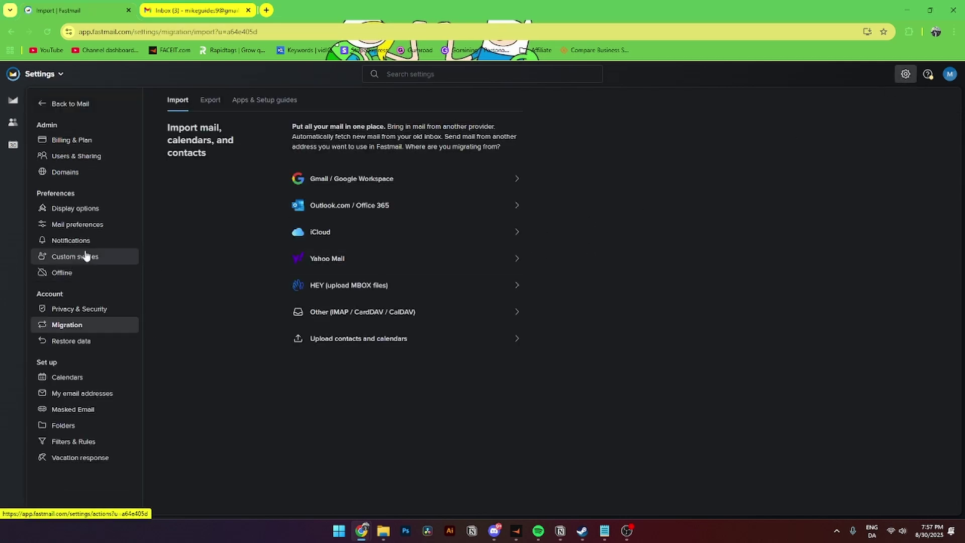
left_click(84, 210)
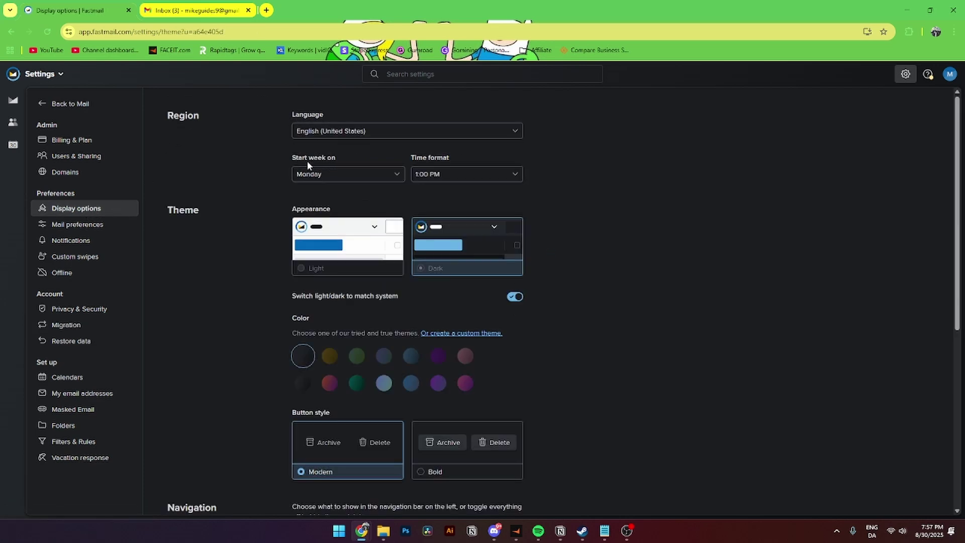
left_click(336, 175)
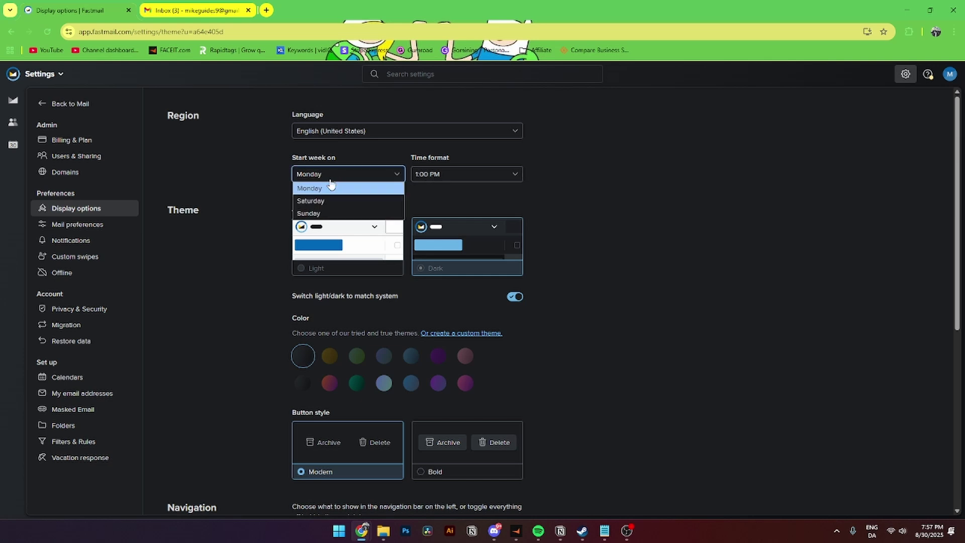
left_click(438, 174)
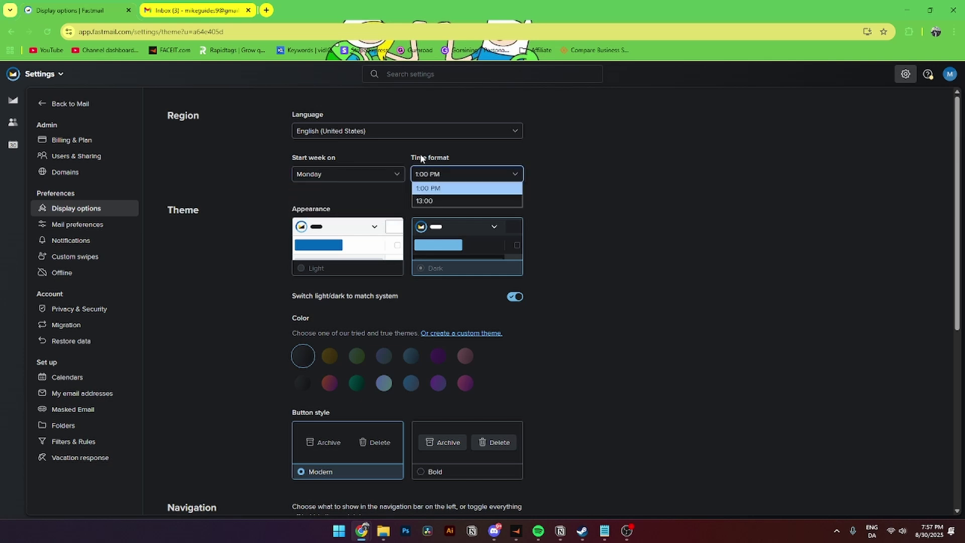
left_click(446, 160)
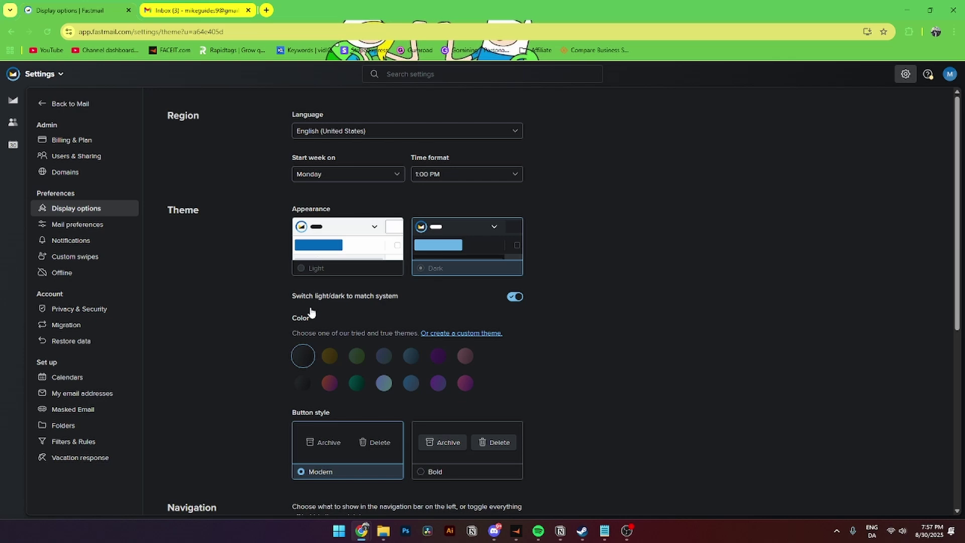
- Scroll through the display options and go back to the mail inbox
scroll(311, 350, "down", 2)
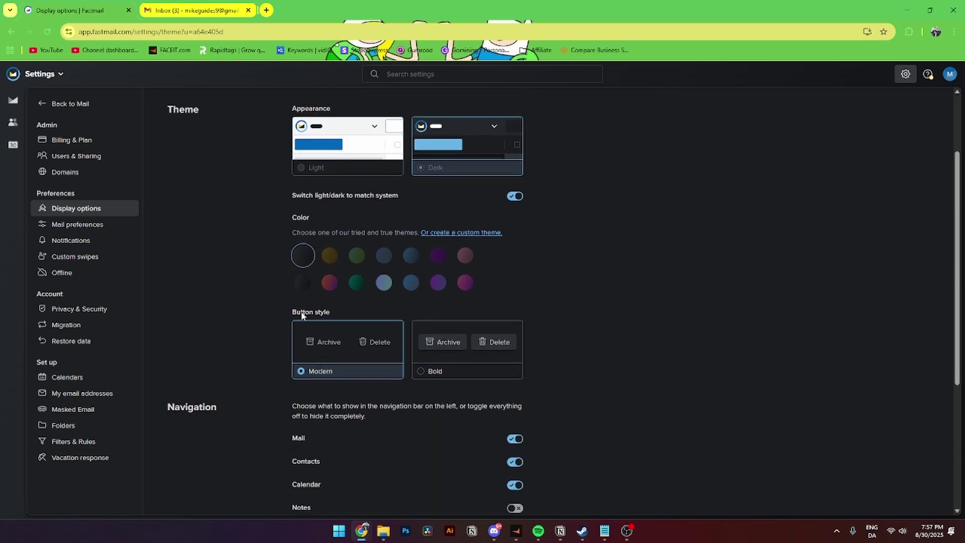
scroll(302, 315, "down", 4)
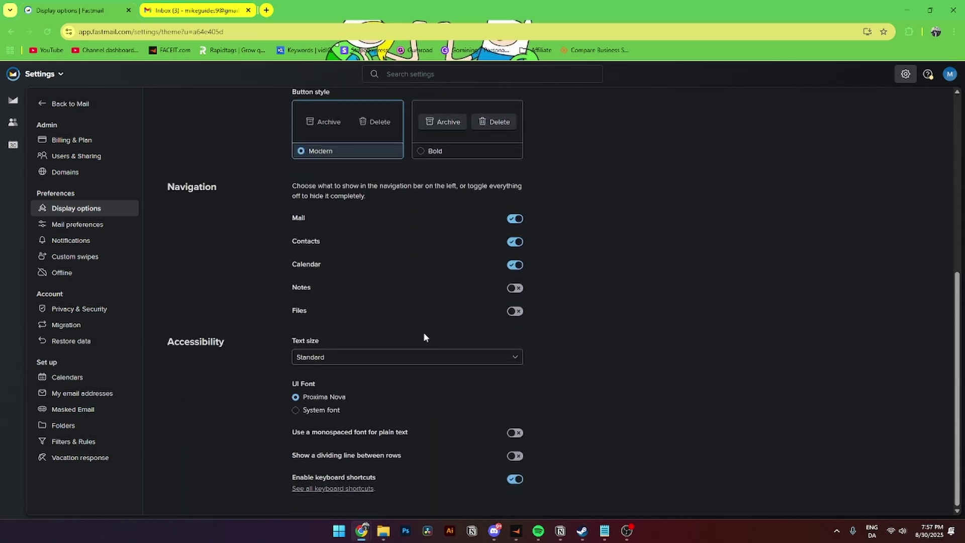
scroll(397, 379, "up", 6)
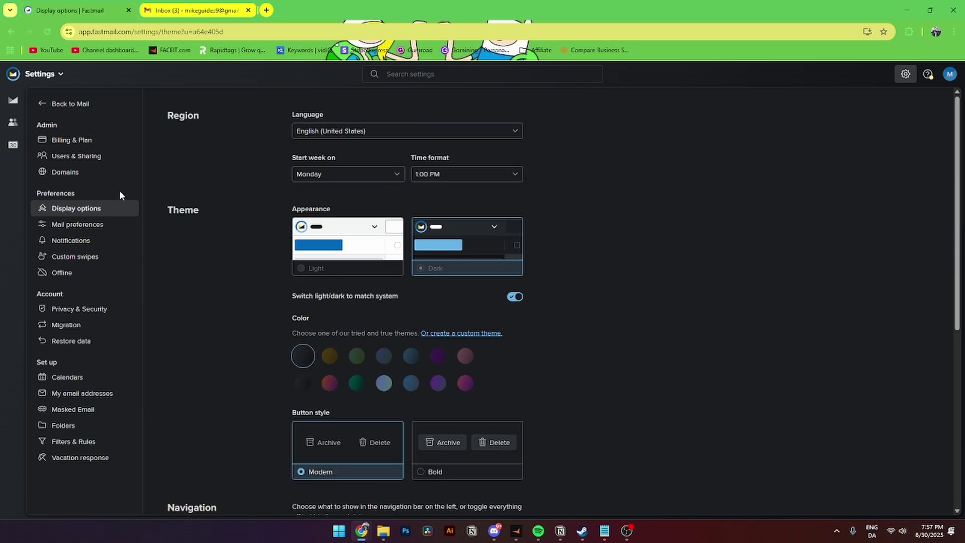
left_click(69, 104)
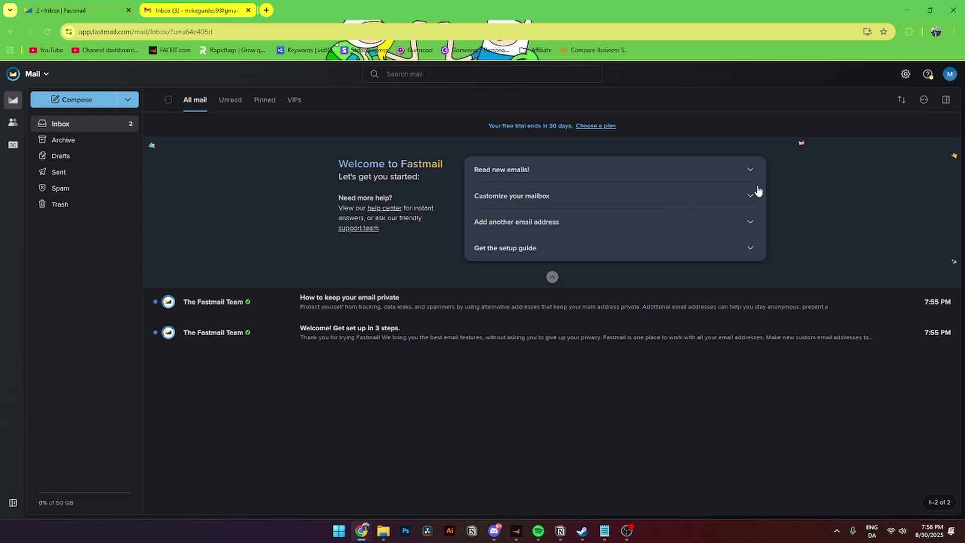
- Open Settings > Migration and choose importing from Gmail / Google Workspace
left_click(904, 75)
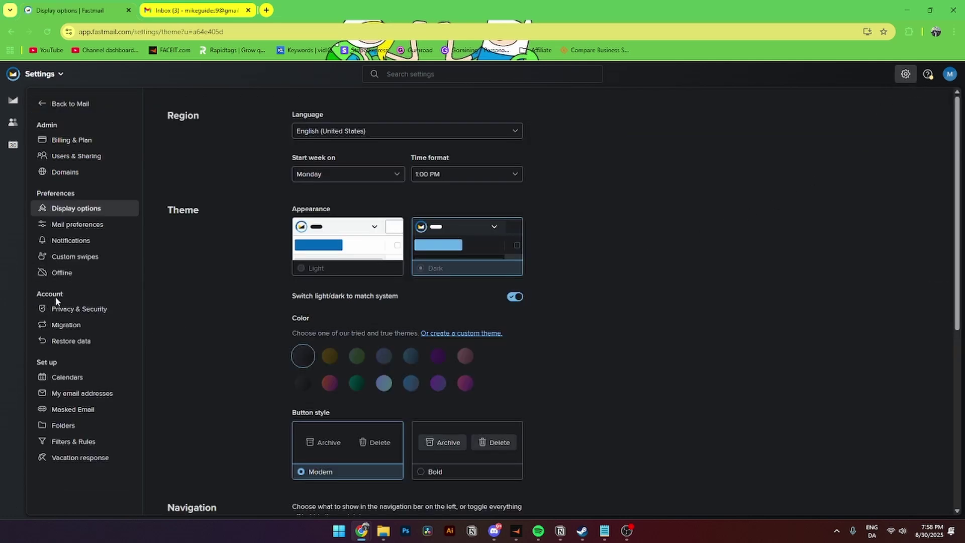
left_click(66, 329)
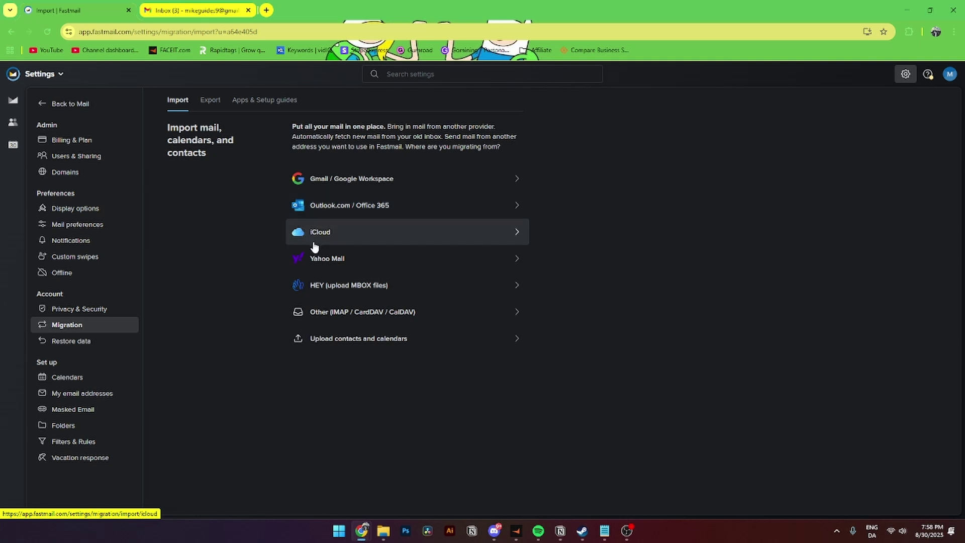
left_click(320, 182)
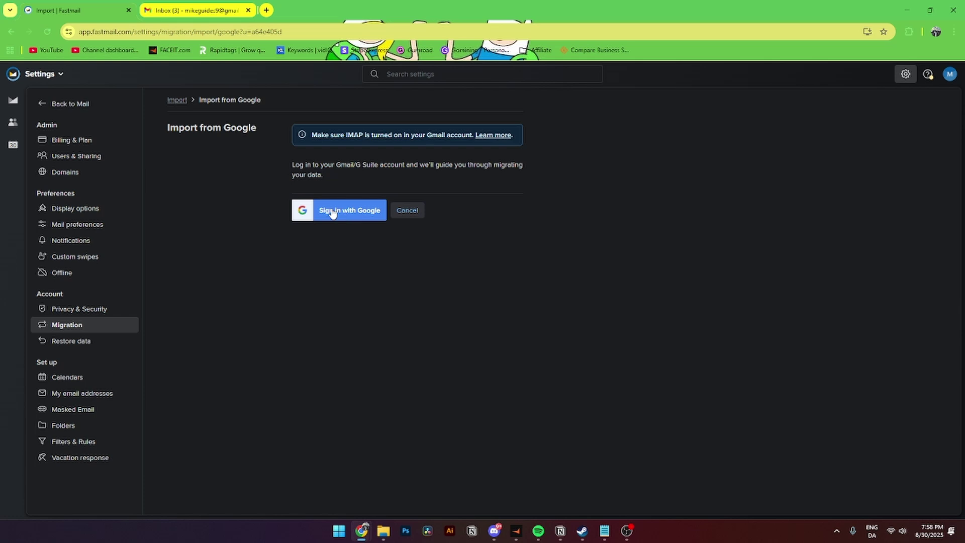
- Sign in with the Google account and grant Fastmail access to its mail, contacts and calendars
left_click(332, 212)
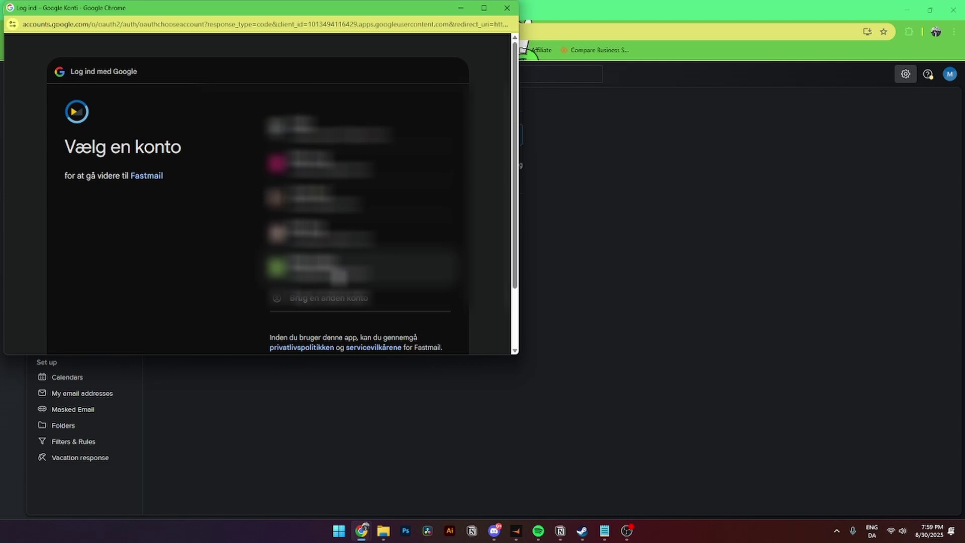
left_click(336, 271)
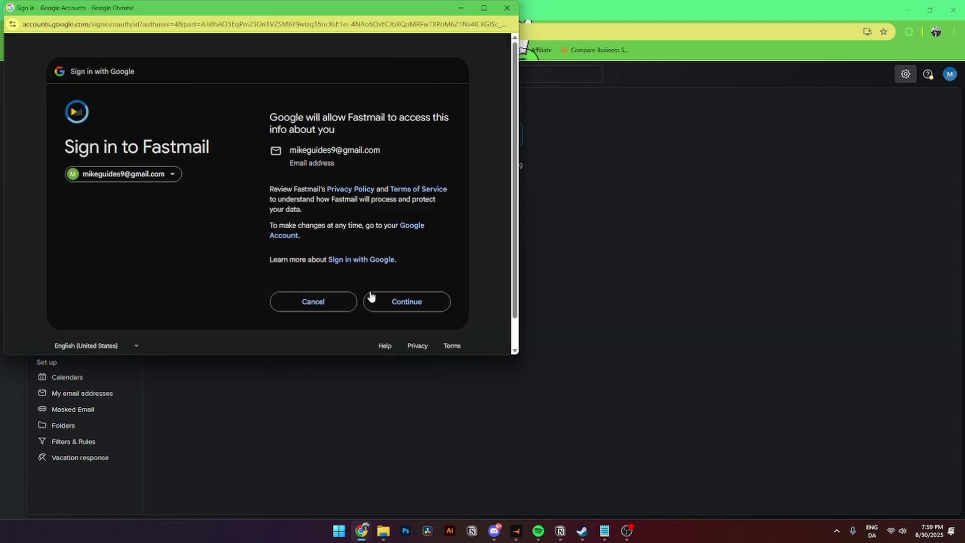
left_click(405, 305)
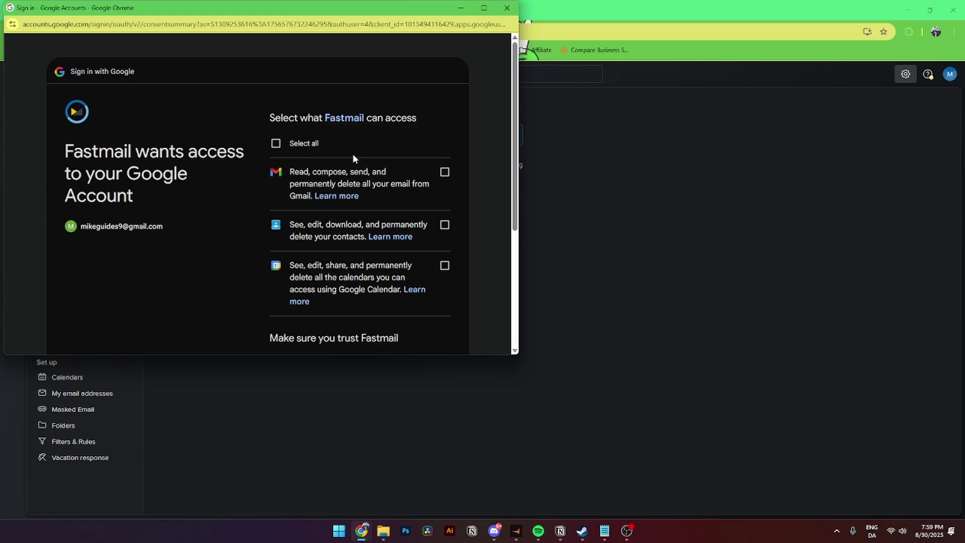
left_click(276, 144)
scroll(305, 201, "down", 4)
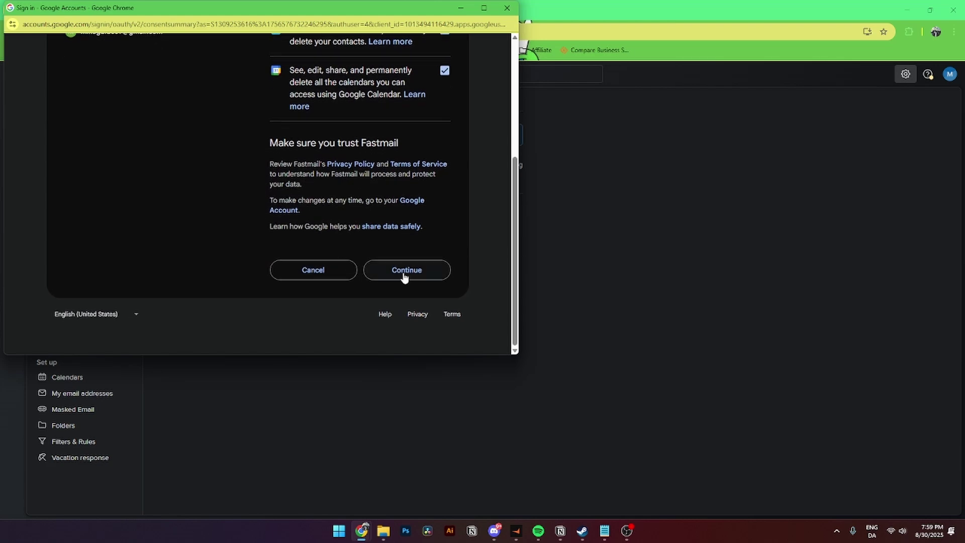
left_click(401, 269)
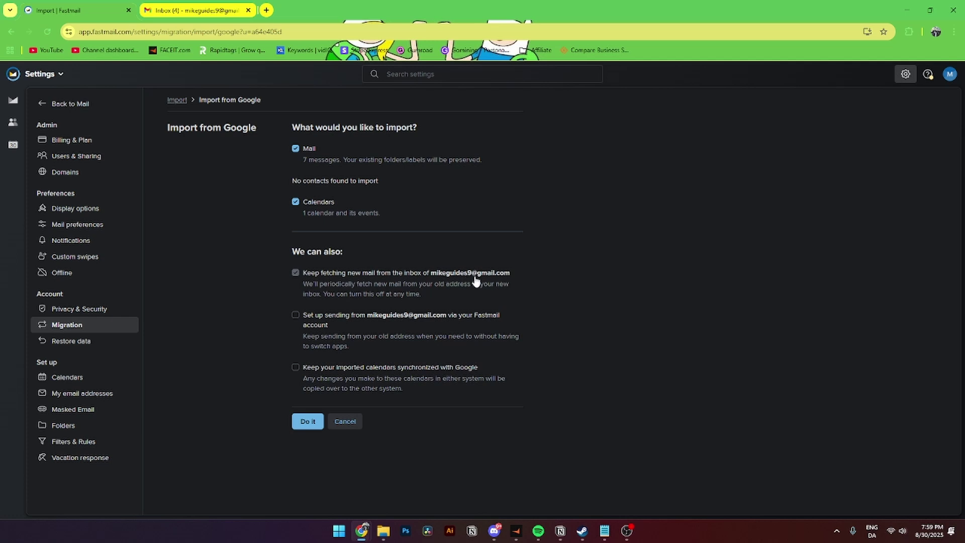
- Toggle ongoing Gmail fetching, keep calendars synchronized with Google, start the import, and return to mail
left_click(317, 326)
left_click(450, 376)
left_click(308, 421)
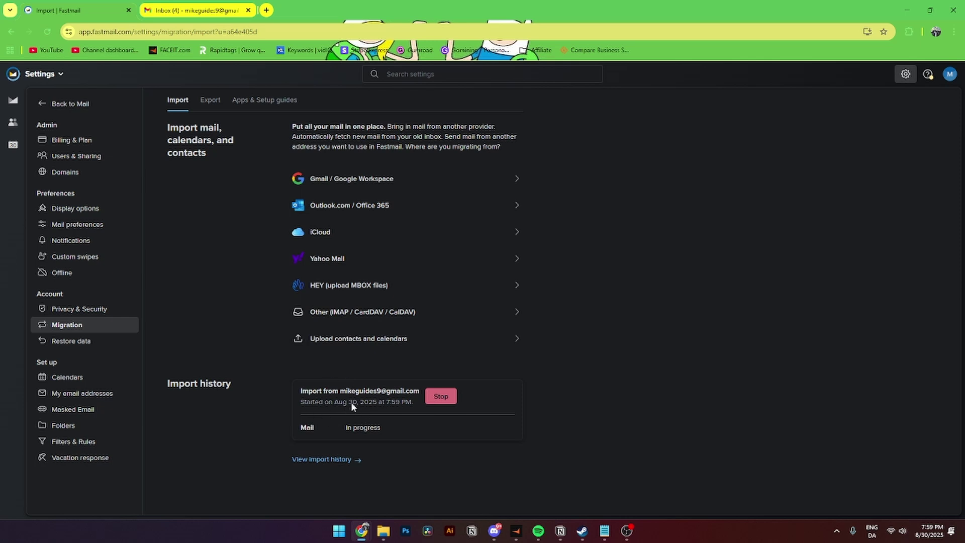
left_click(66, 106)
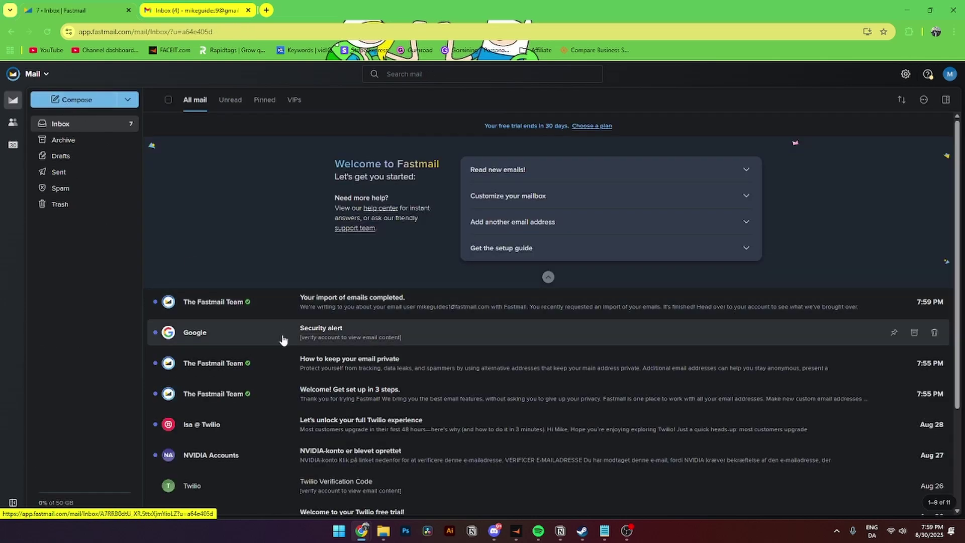
- Scroll through the inbox's imported Gmail messages, then go to Contacts
scroll(283, 339, "down", 1)
scroll(293, 346, "down", 2)
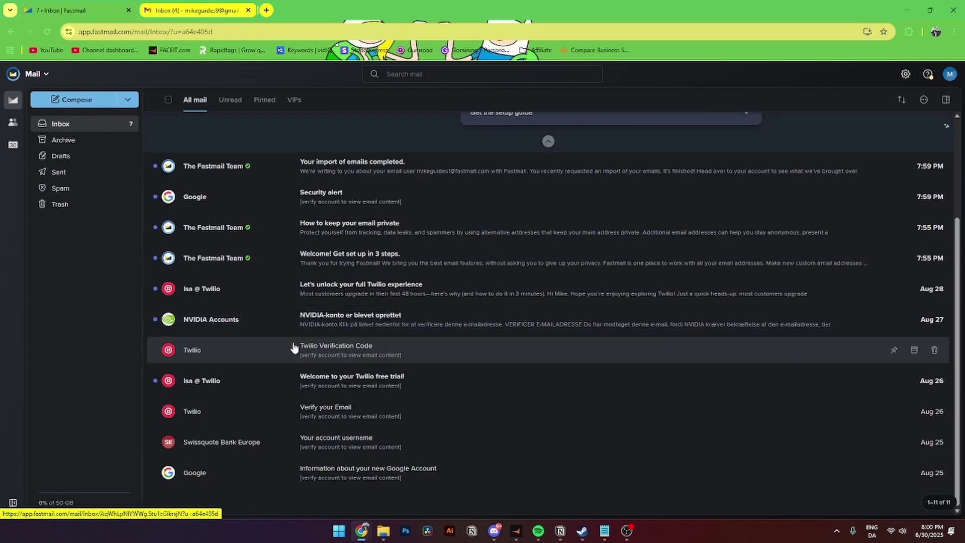
scroll(291, 347, "up", 3)
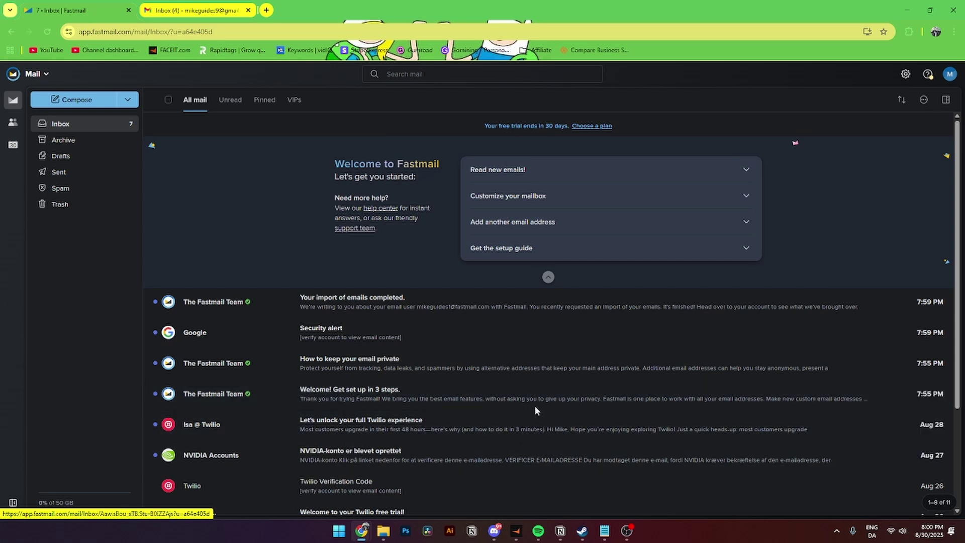
left_click(13, 124)
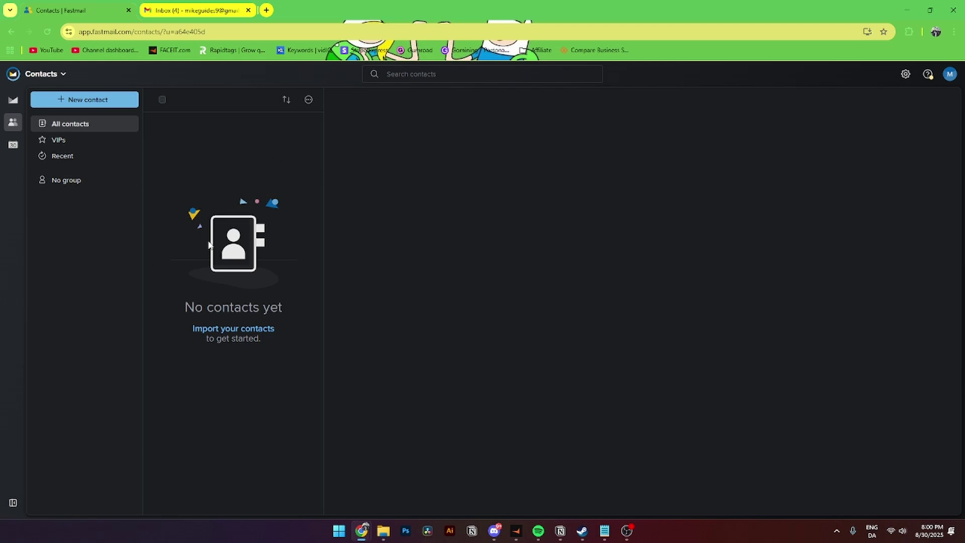
- Look at the contact import options, return to the contacts list, and start a new contact
left_click(220, 329)
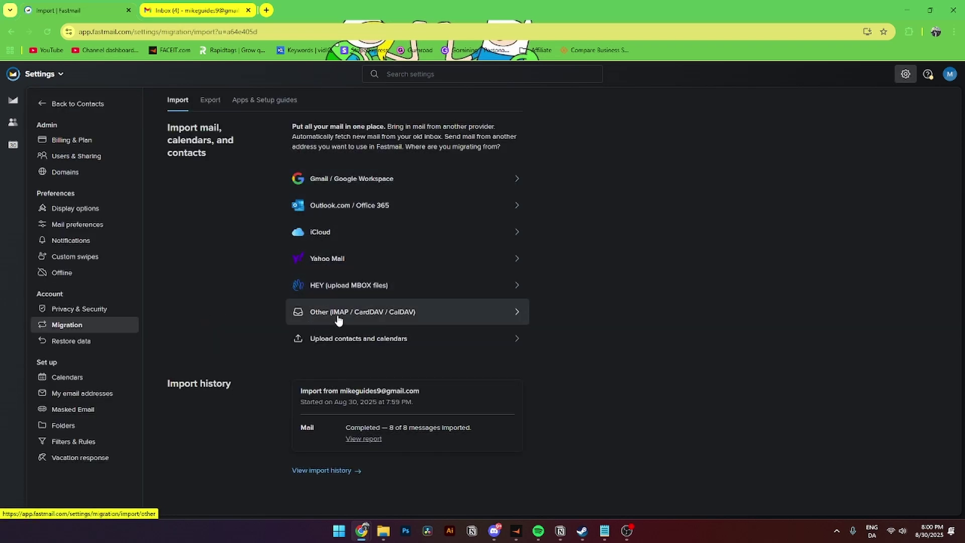
left_click(83, 106)
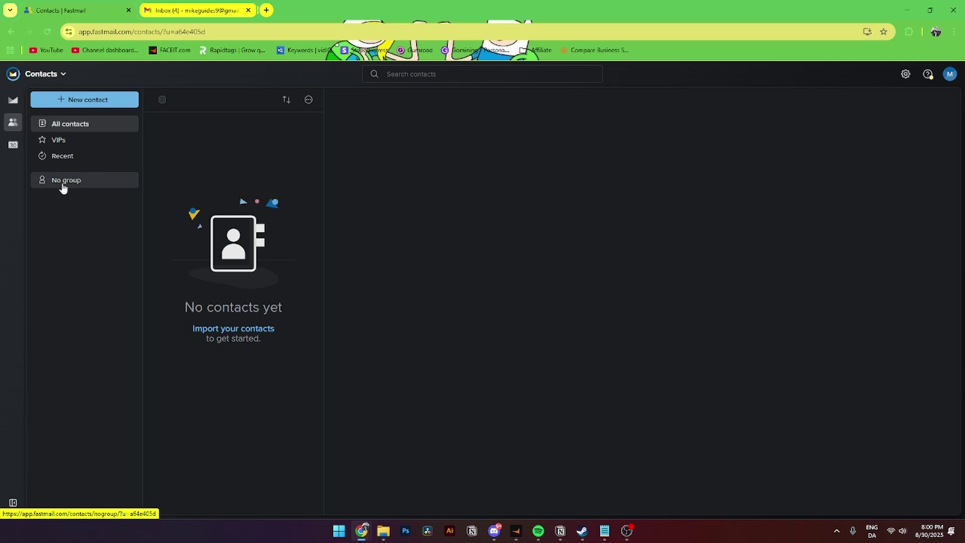
left_click(50, 101)
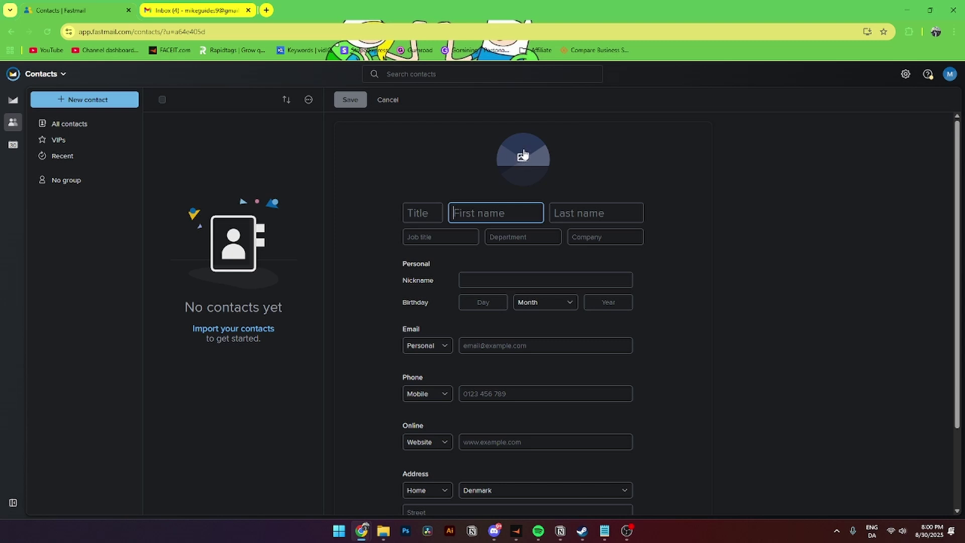
- Enter the contact's first and last name and the job title CEO
left_click(419, 211)
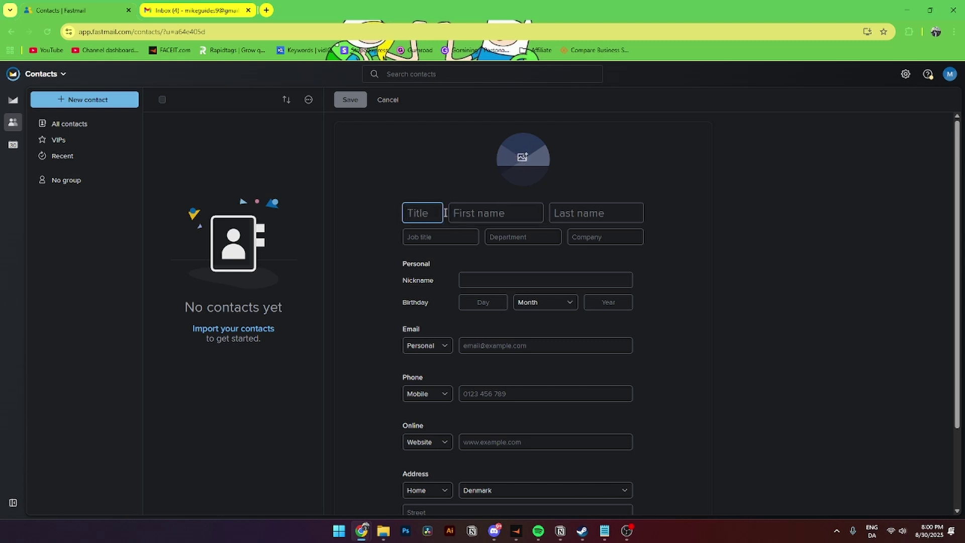
left_click(469, 212)
key("Tab")
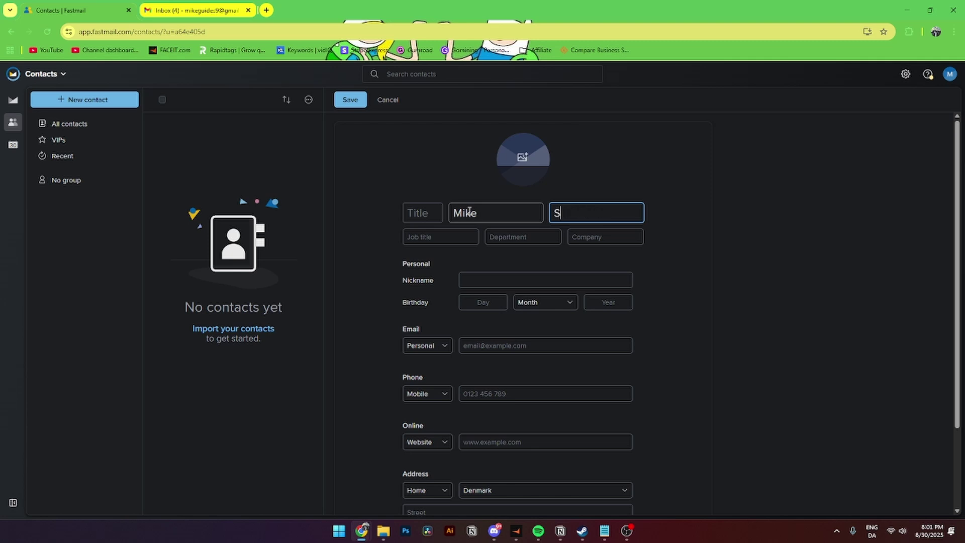
left_click(441, 236)
type("CEO")
- Move past the company and nickname fields, leaving them blank
key("Tab")
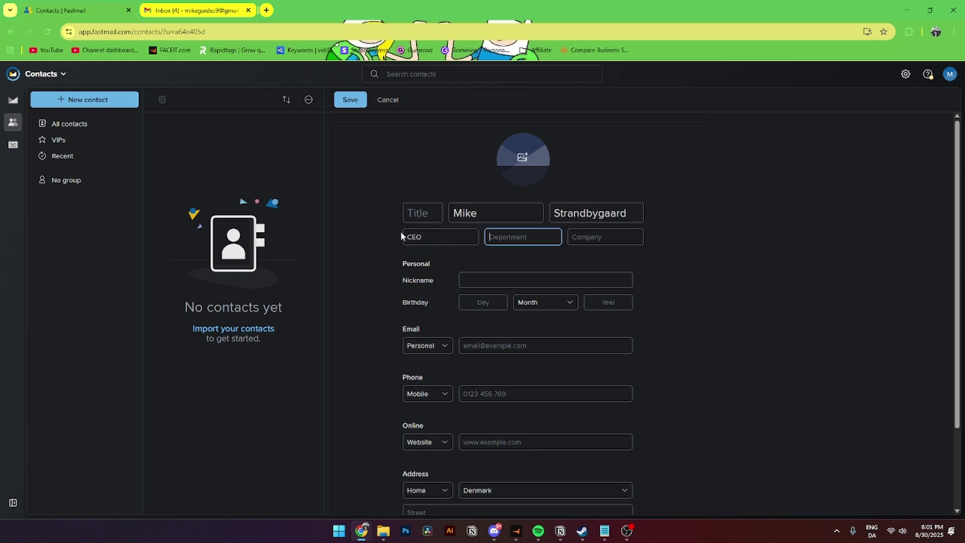
left_click(590, 240)
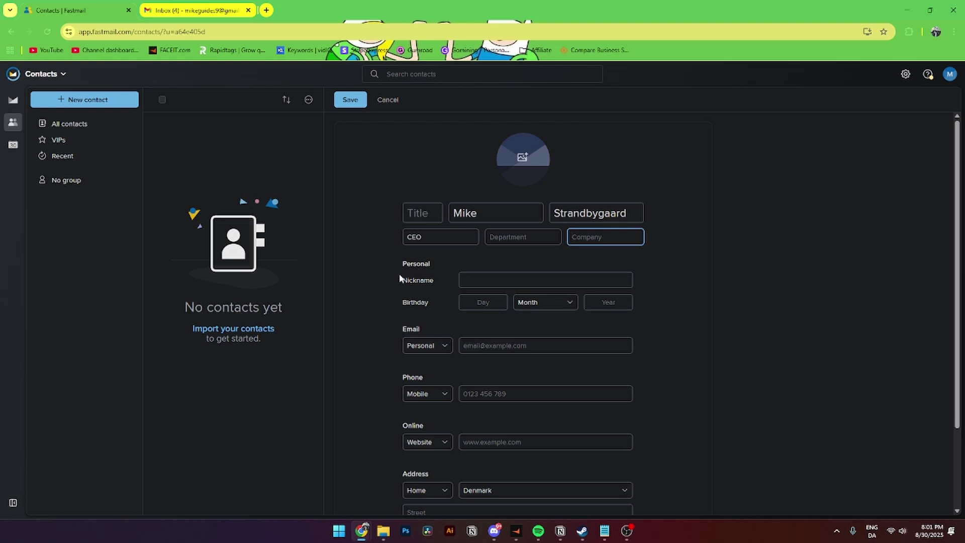
left_click(481, 282)
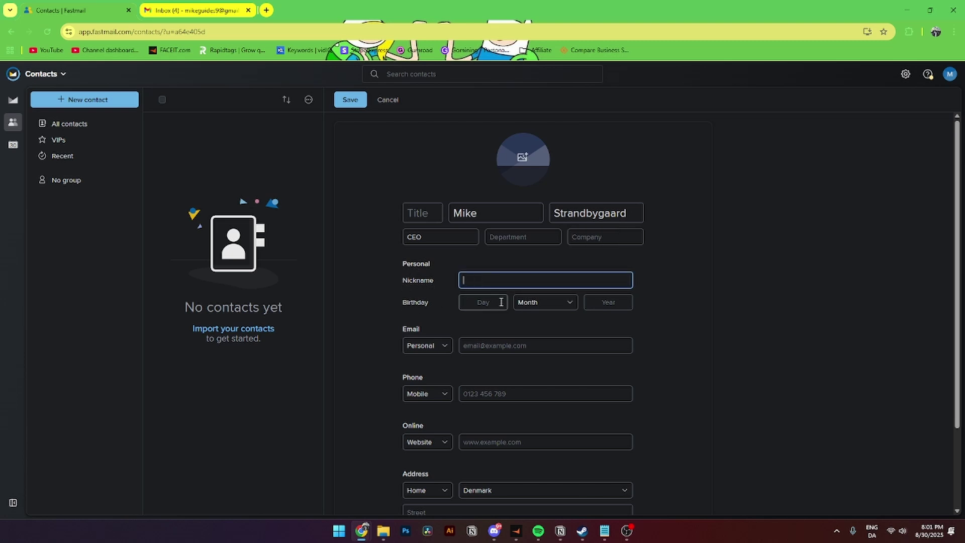
scroll(442, 334, "down", 2)
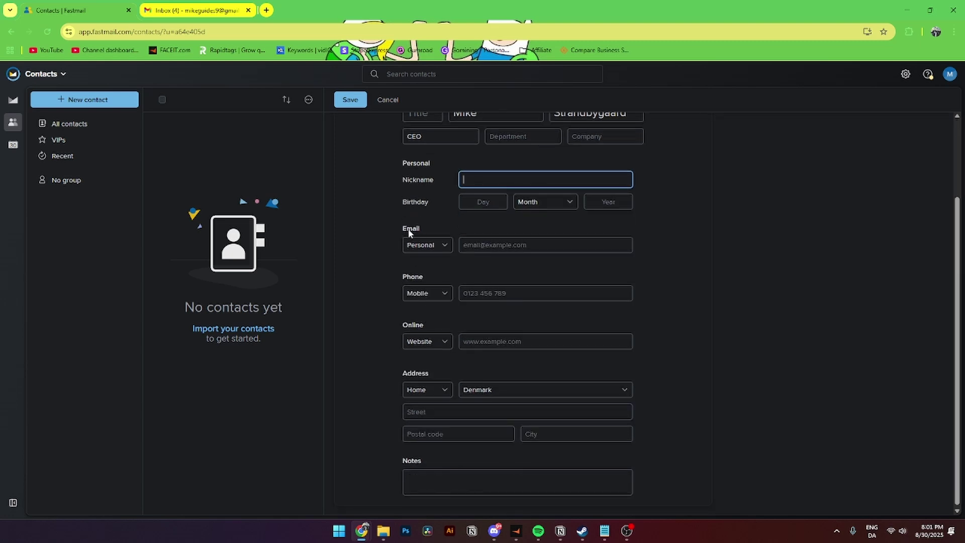
- Paste the contact's email address, keeping its type as Personal
left_click(469, 245)
key("ctrl+v")
left_click(421, 270)
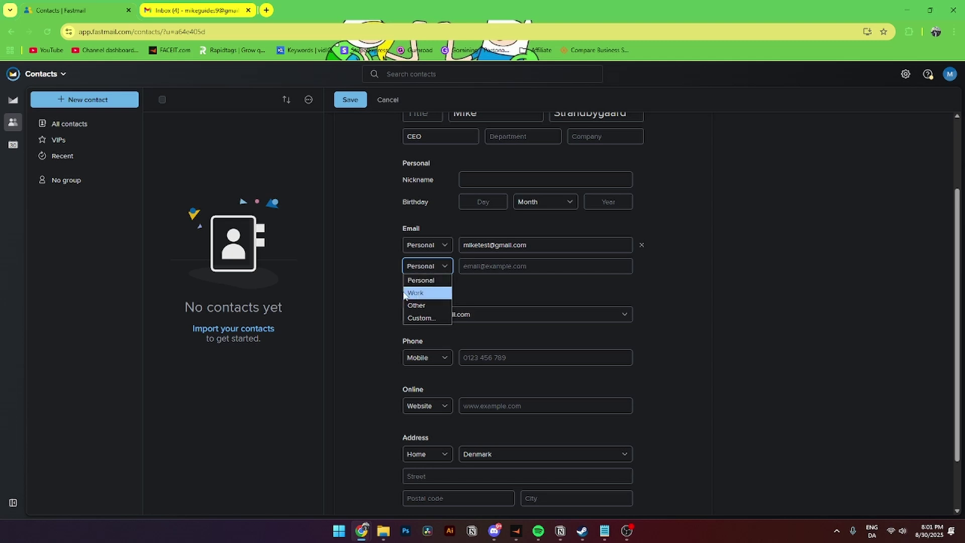
left_click(365, 306)
scroll(394, 287, "down", 1)
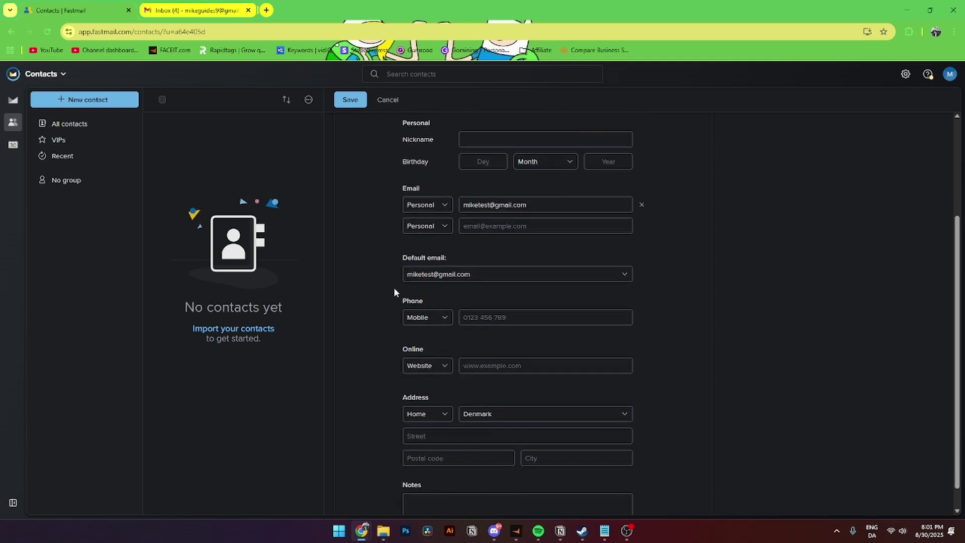
scroll(452, 241, "up", 1)
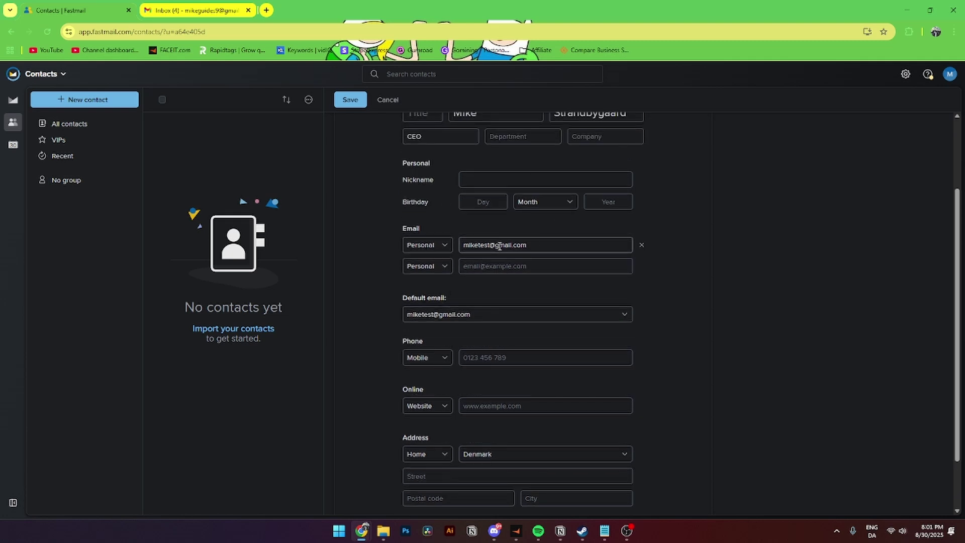
scroll(452, 331, "down", 1)
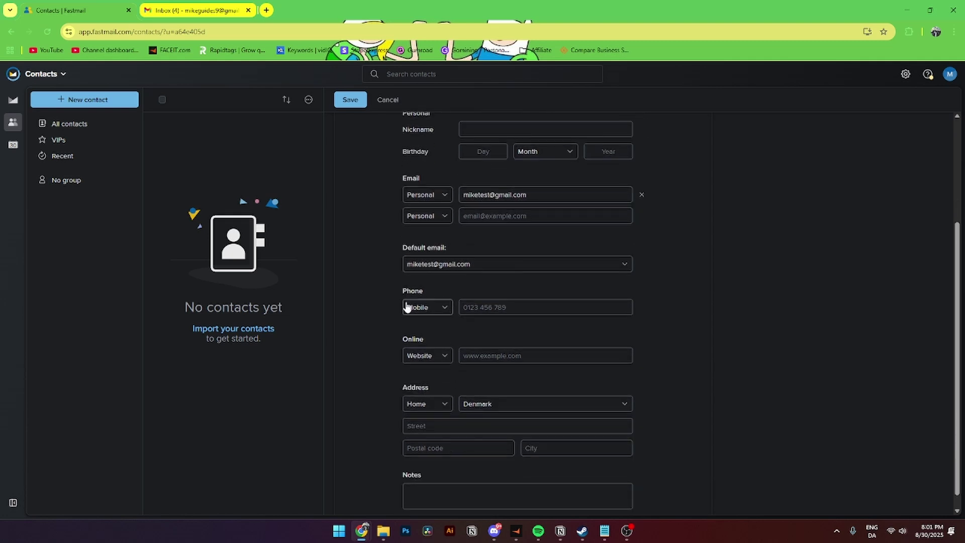
- Leave the online profile type set to Website
left_click(413, 356)
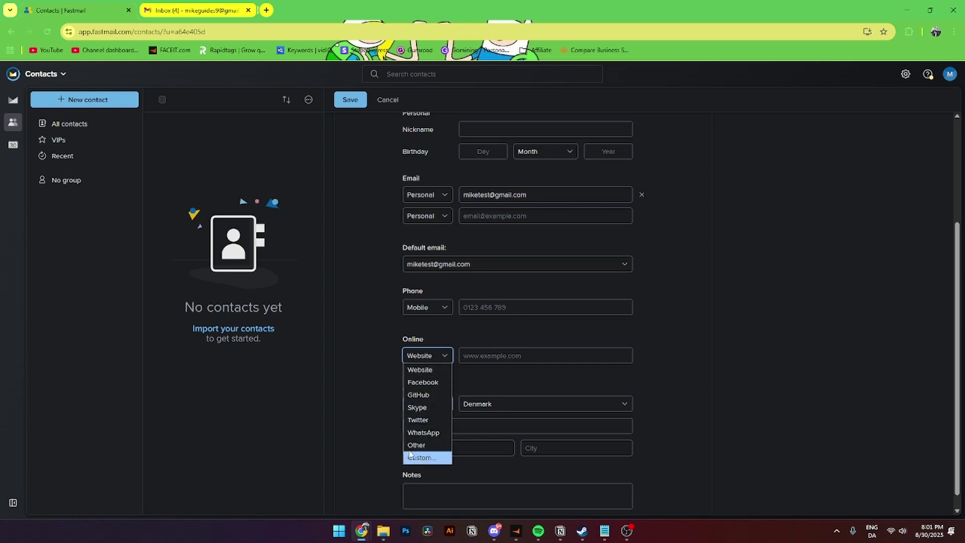
left_click(375, 415)
scroll(402, 397, "down", 1)
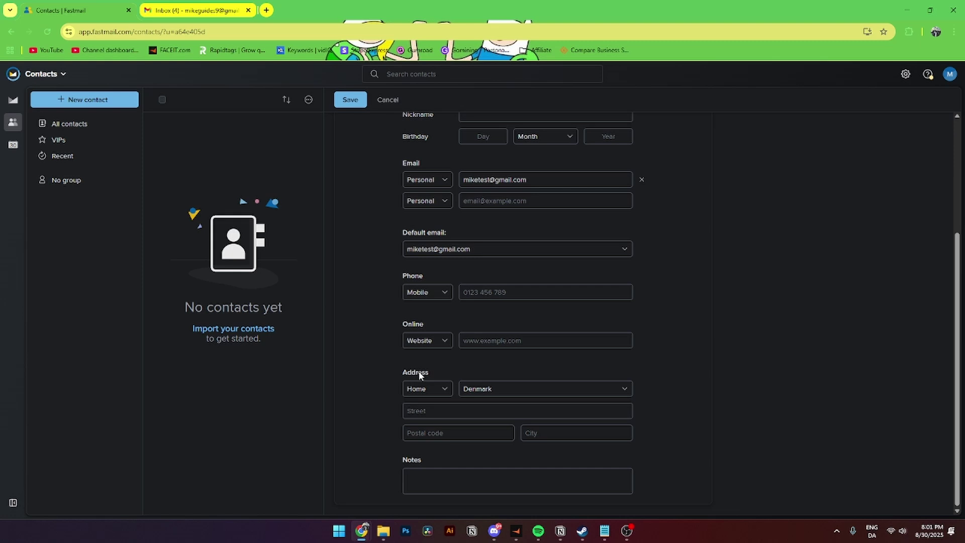
- Keep the address as Home in Denmark and save the contact
left_click(419, 392)
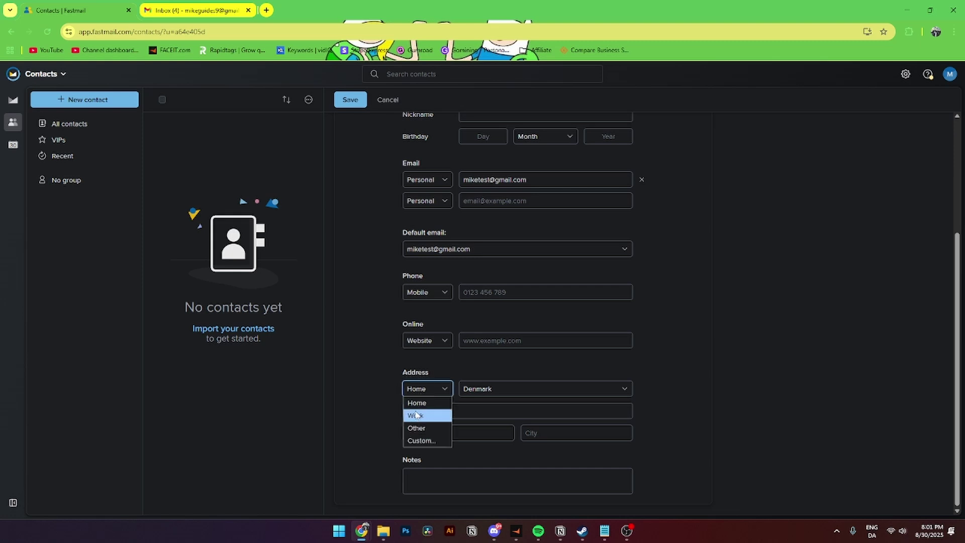
left_click(459, 407)
left_click(479, 391)
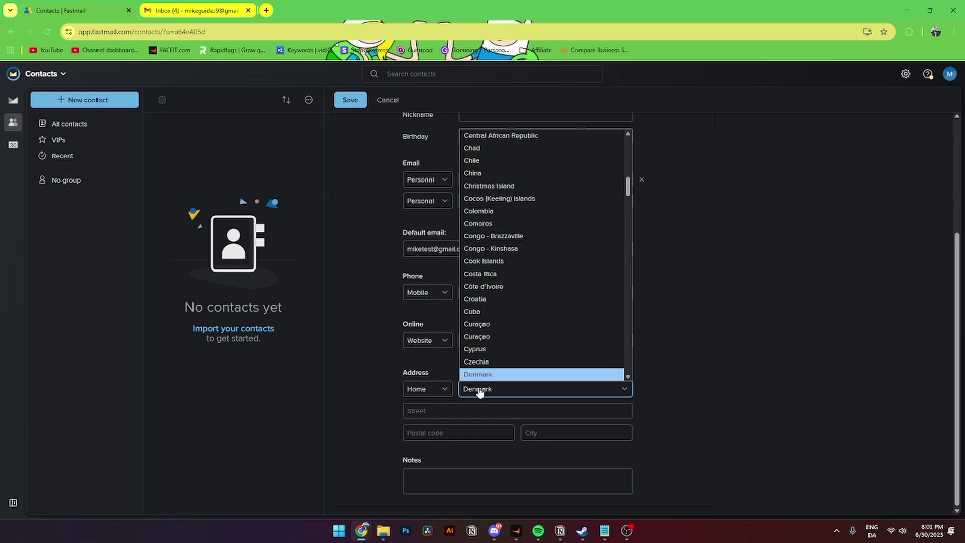
left_click(424, 409)
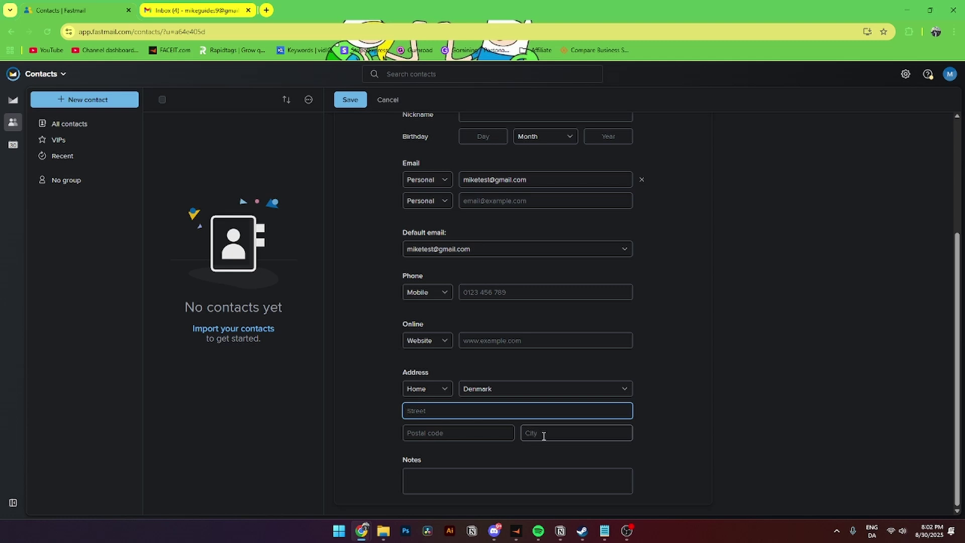
left_click(433, 481)
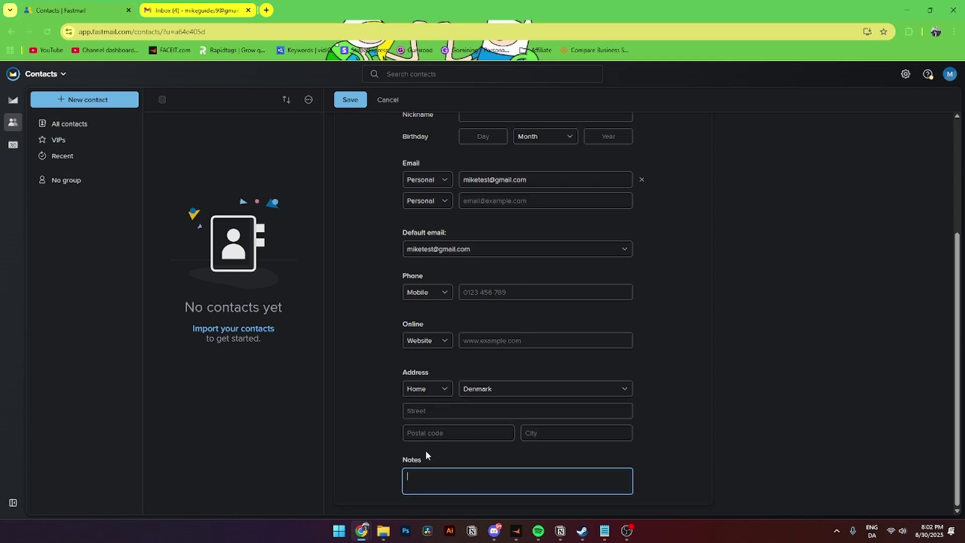
left_click(354, 103)
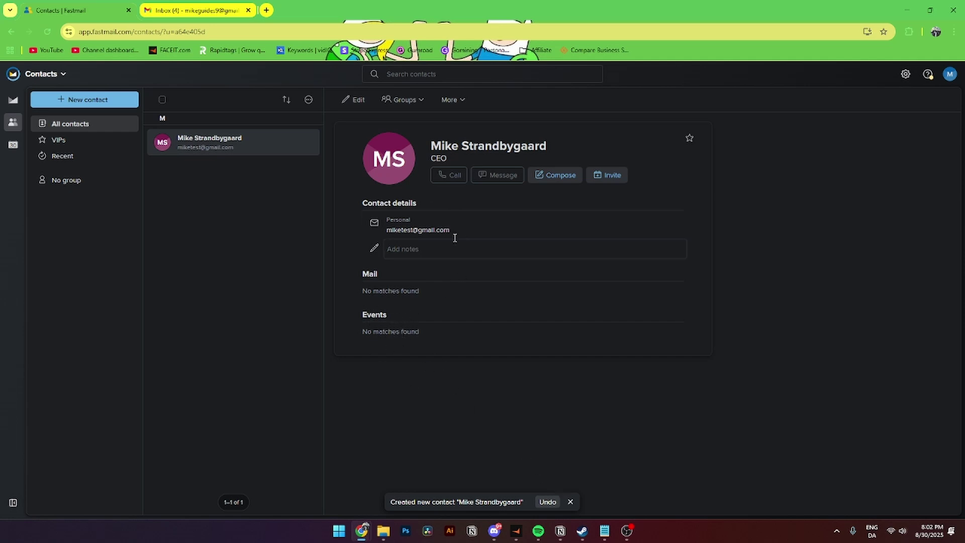
- Add the saved contact to a newly created contact group named Test
left_click(404, 103)
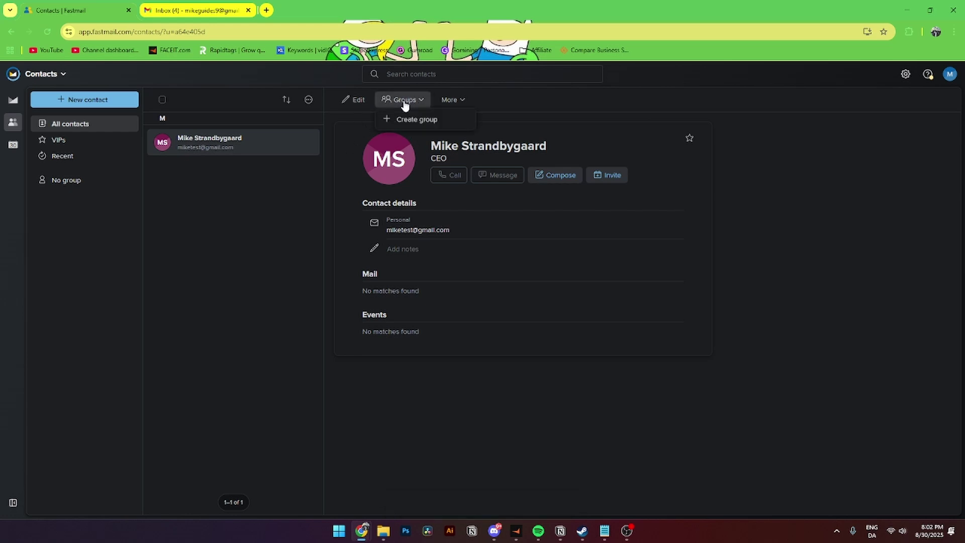
left_click(417, 120)
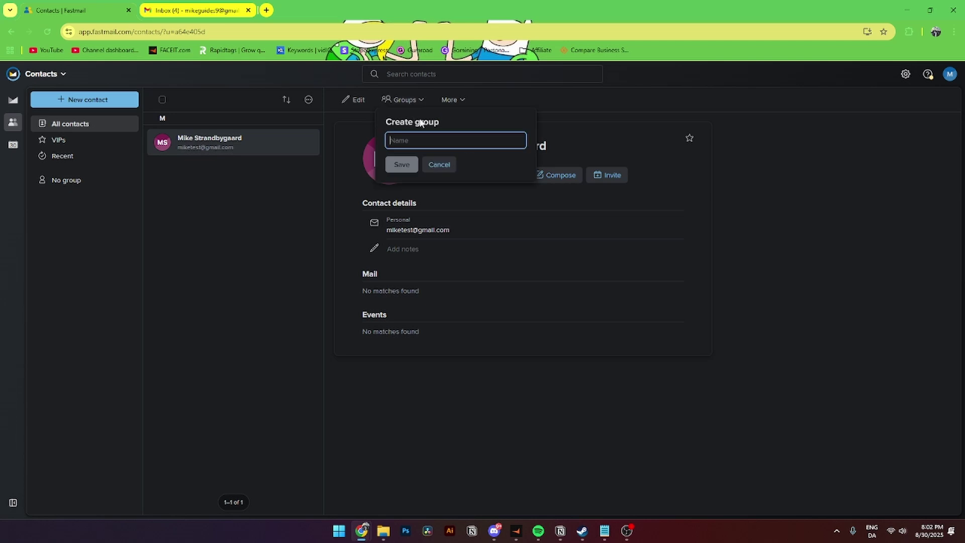
type("Test")
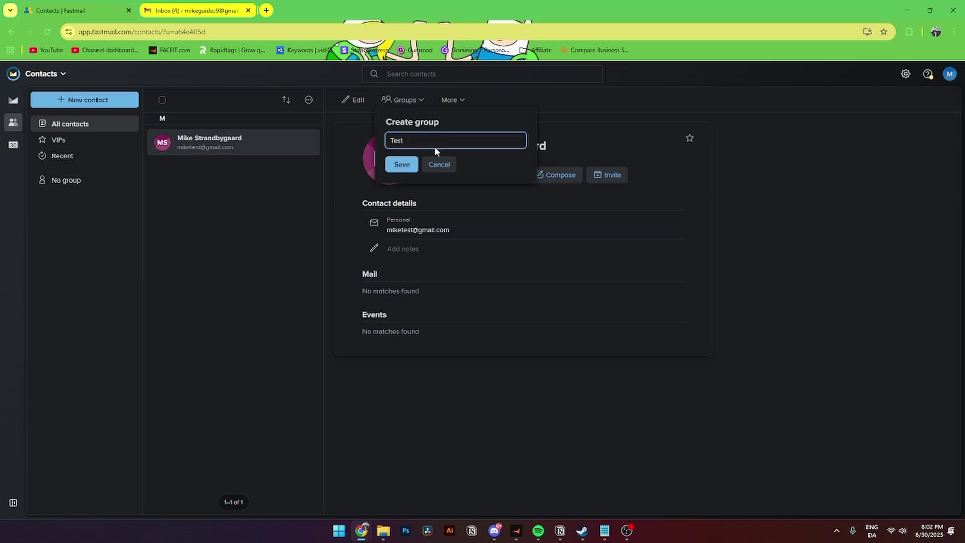
left_click(401, 167)
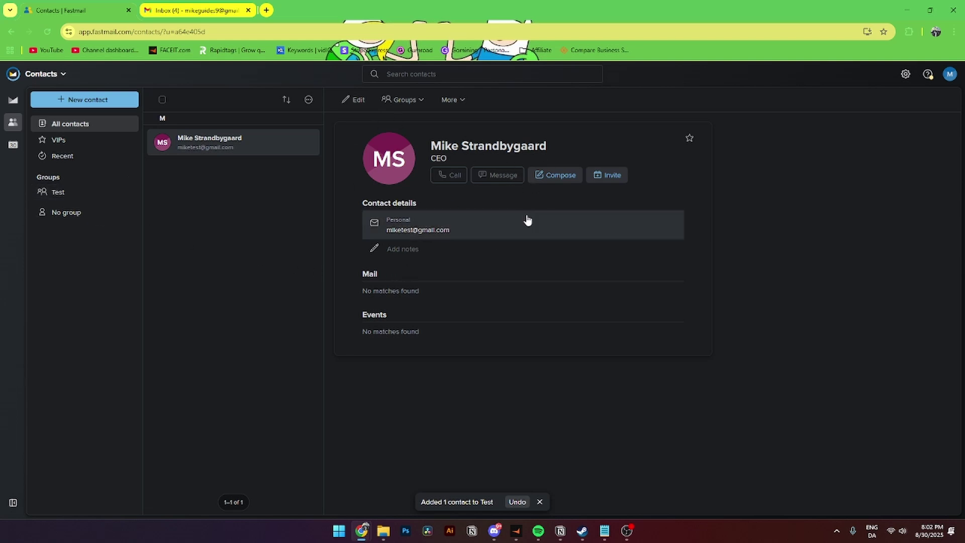
- Discard a draft email to the contact and show the September 2025 calendar
left_click(552, 176)
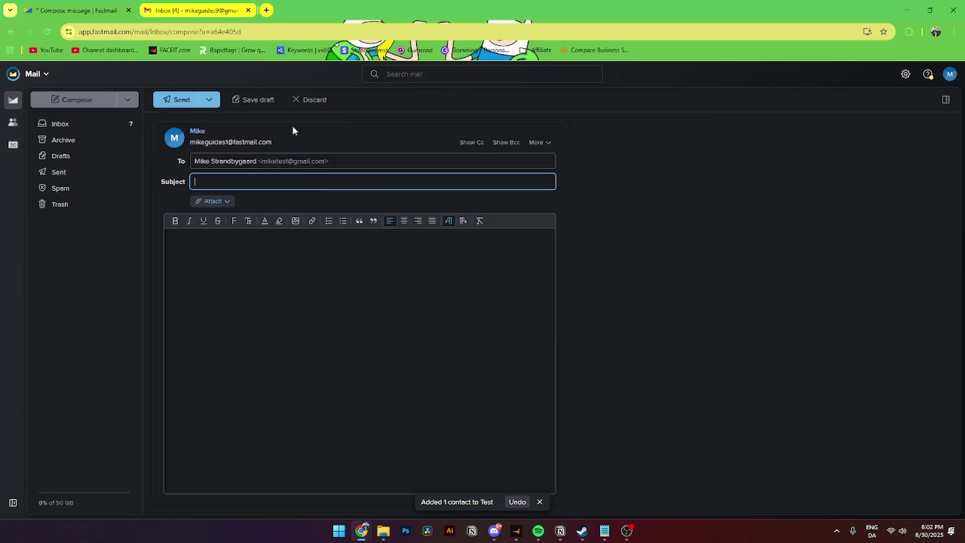
left_click(309, 99)
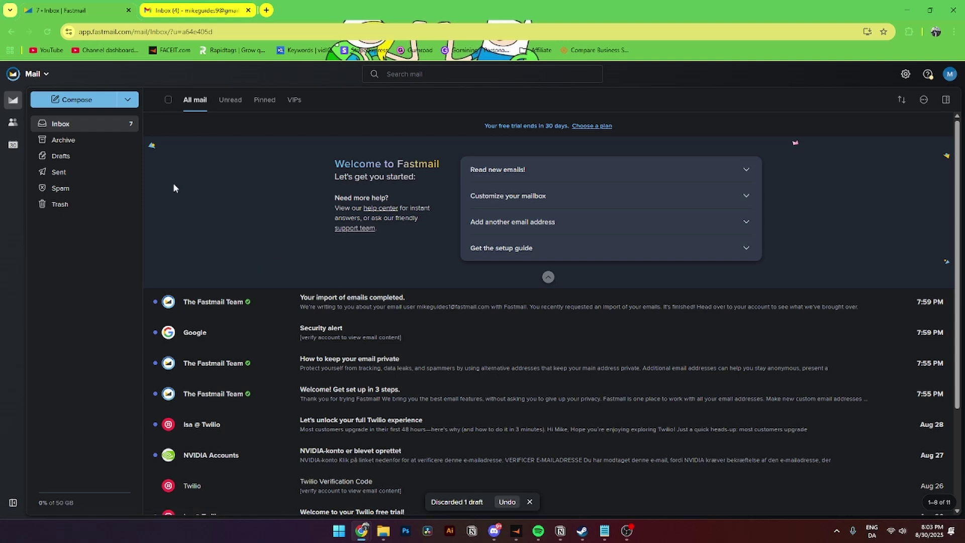
left_click(13, 147)
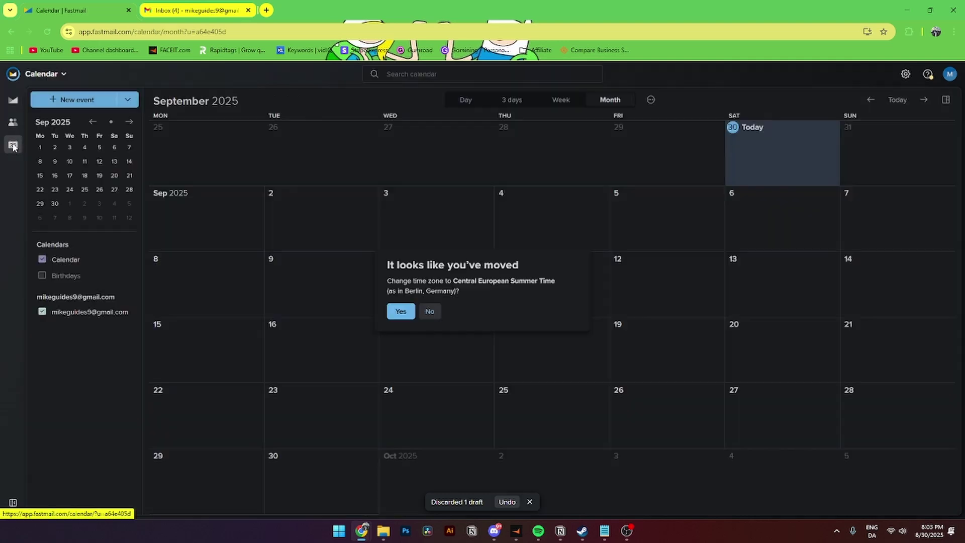
- Accept the time-zone change and start a new event for Aug 30, 2025, 9:00 AM
left_click(410, 315)
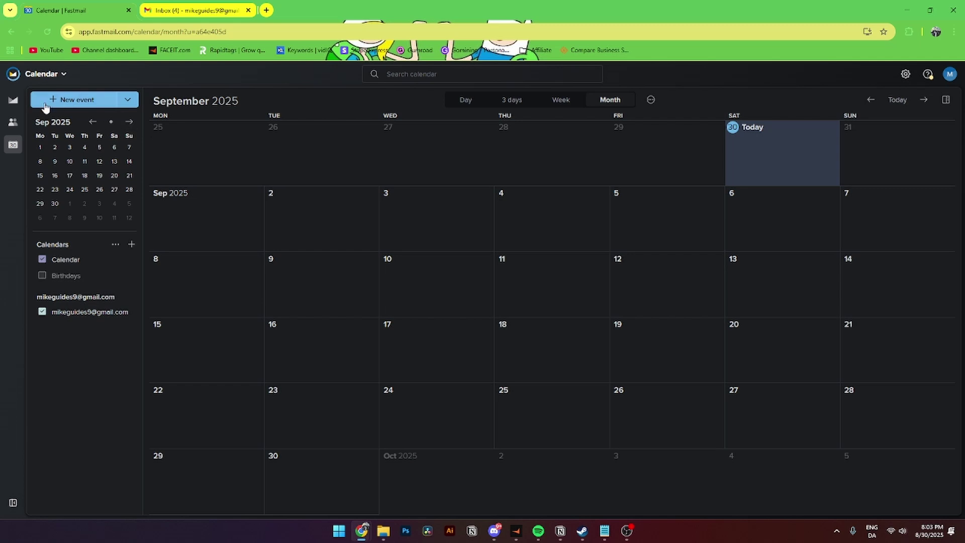
left_click(78, 102)
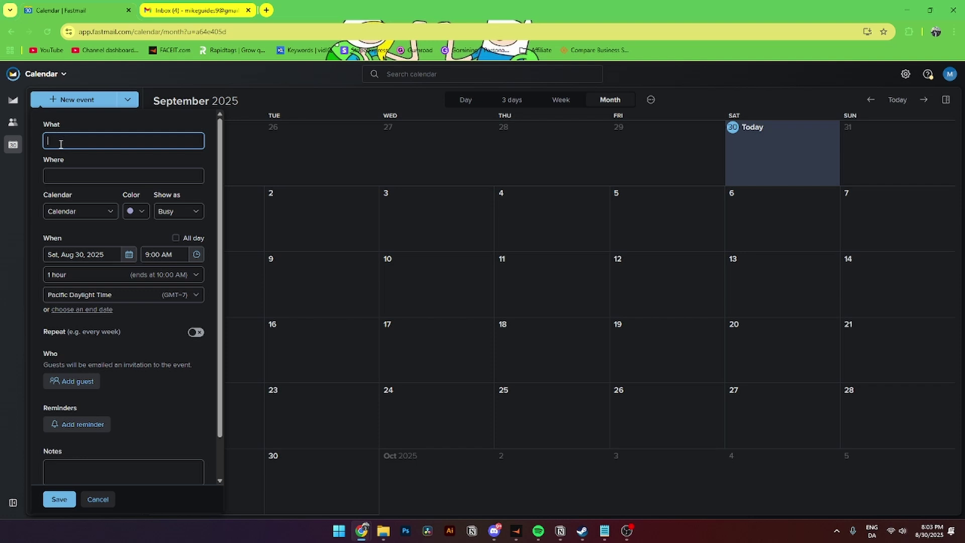
- Title the event Test and paste the location "Let's find somewhere"
type("Test")
left_click(61, 174)
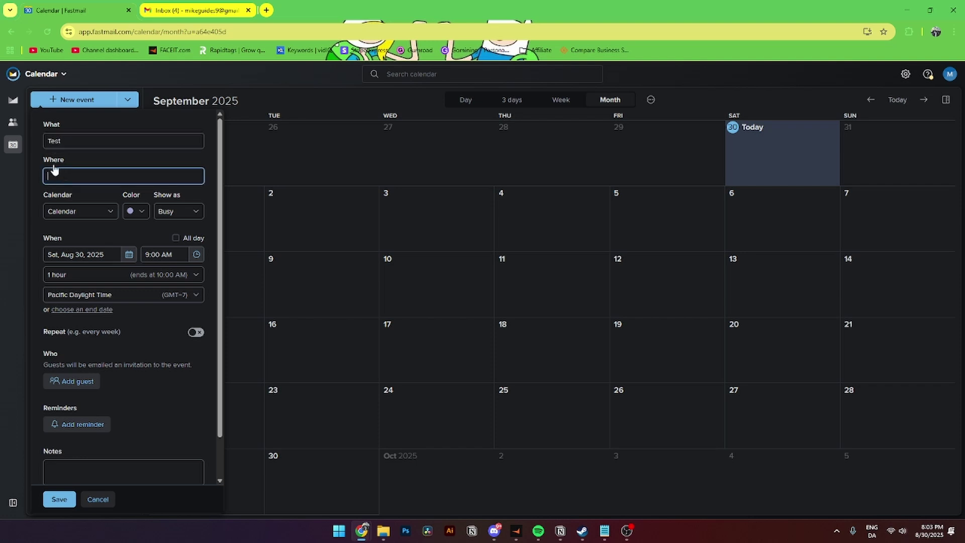
type("Let's find somewhere")
left_click(47, 194)
- Keep the event in the main Calendar, colour it red, and show it as Busy
left_click(61, 211)
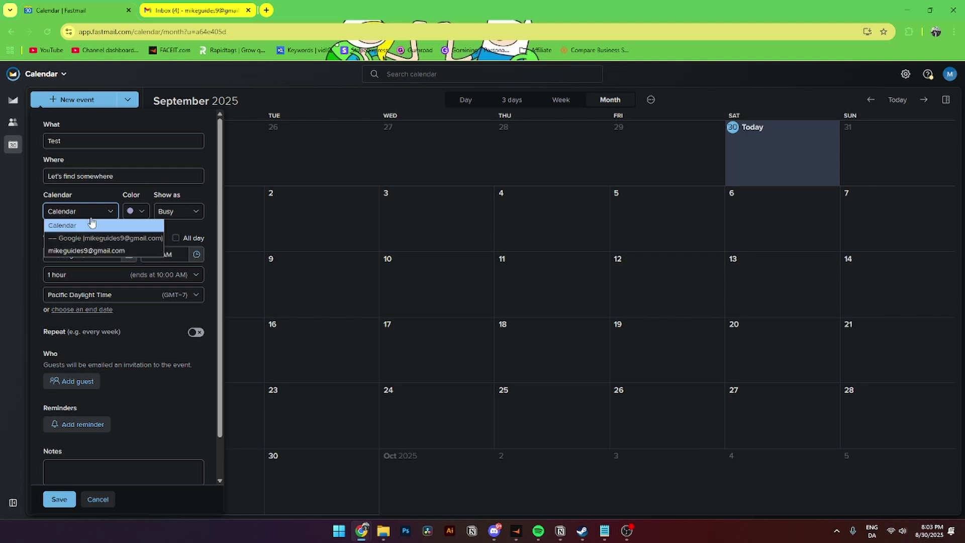
left_click(88, 222)
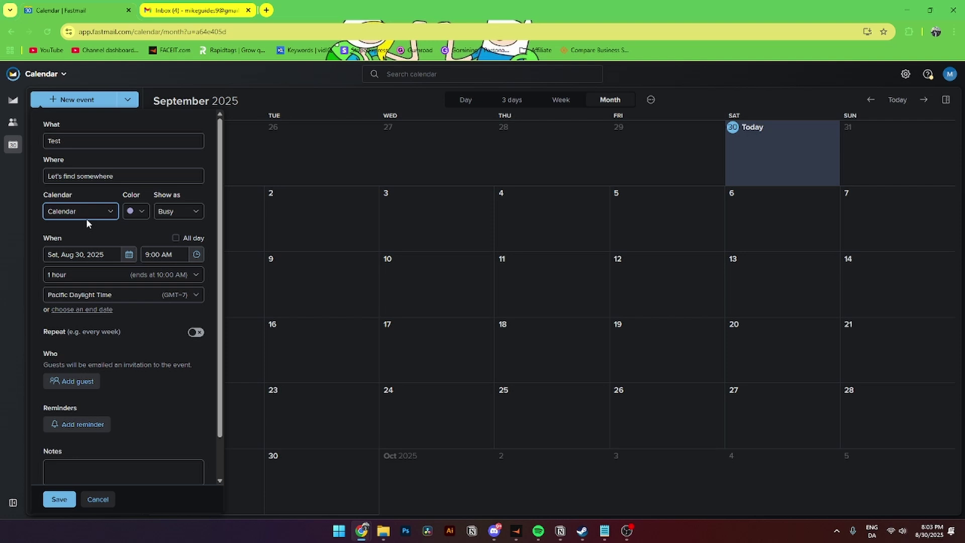
left_click(136, 211)
left_click(165, 250)
left_click(178, 211)
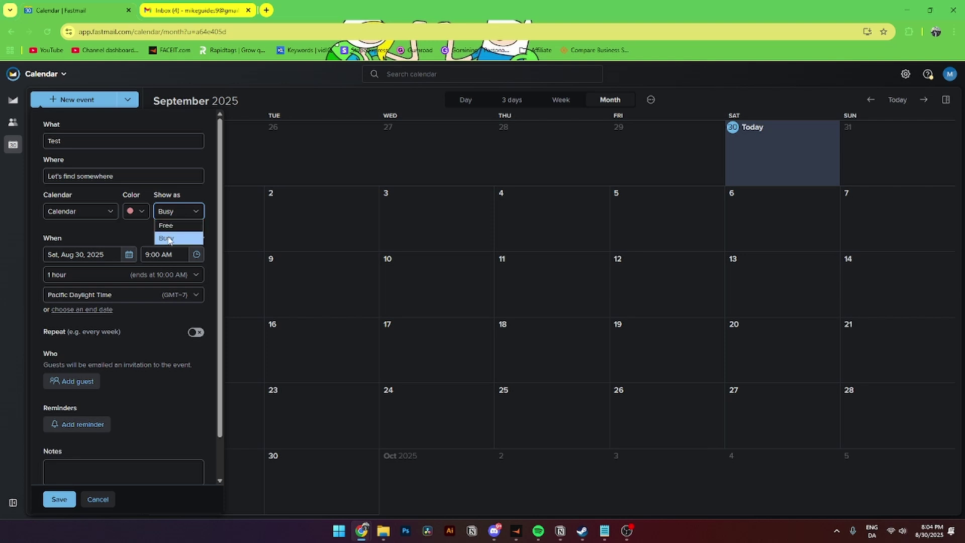
left_click(124, 231)
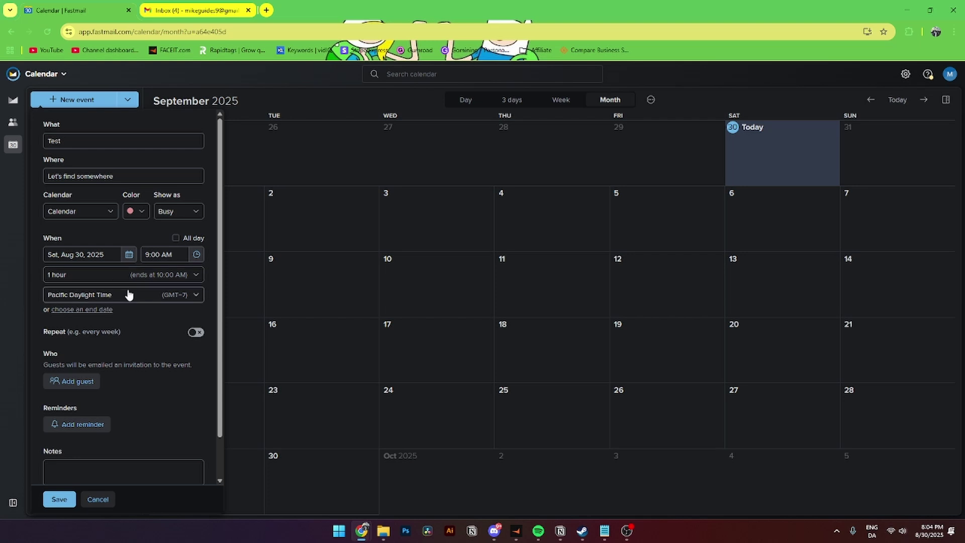
scroll(100, 294, "down", 1)
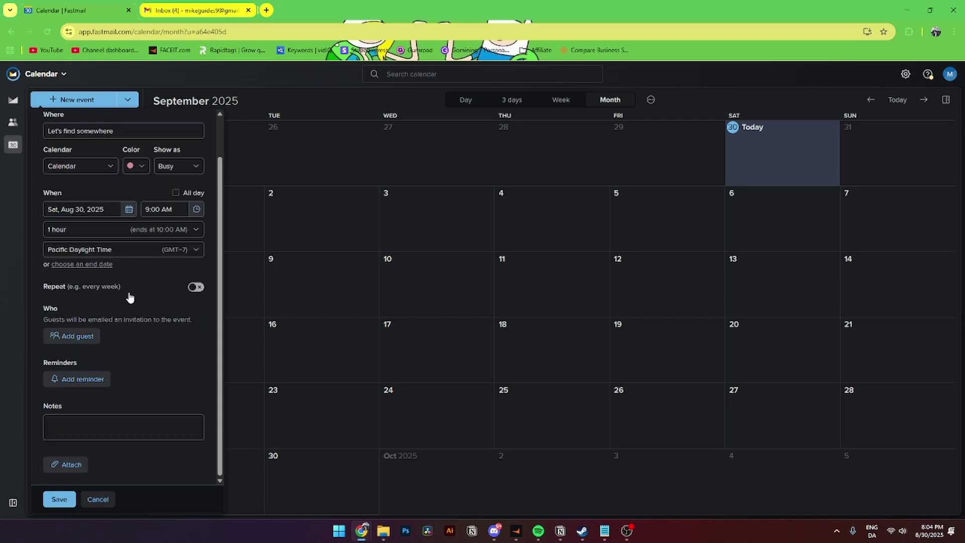
- Leave repeat off, add an alert one hour before, and save the Test event
left_click(197, 287)
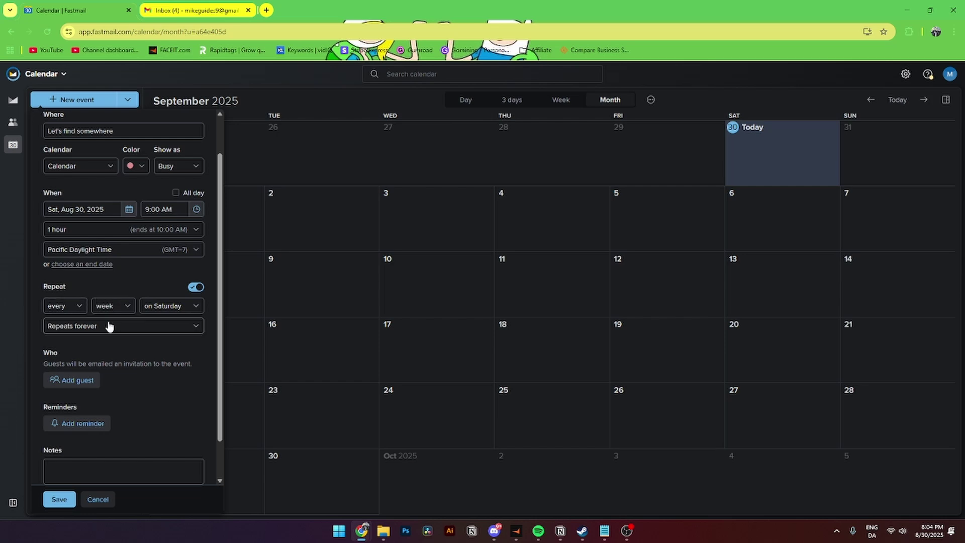
left_click(198, 288)
left_click(69, 337)
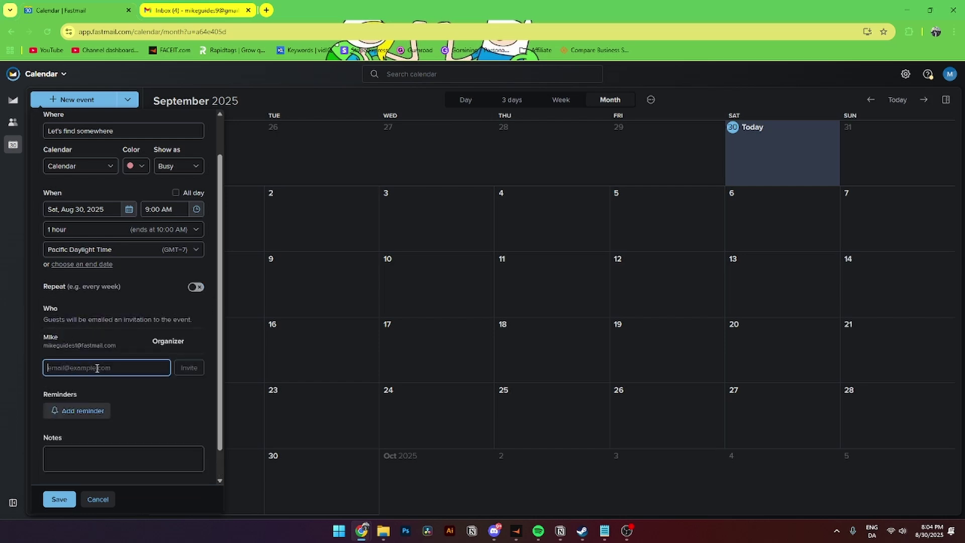
scroll(176, 370, "down", 1)
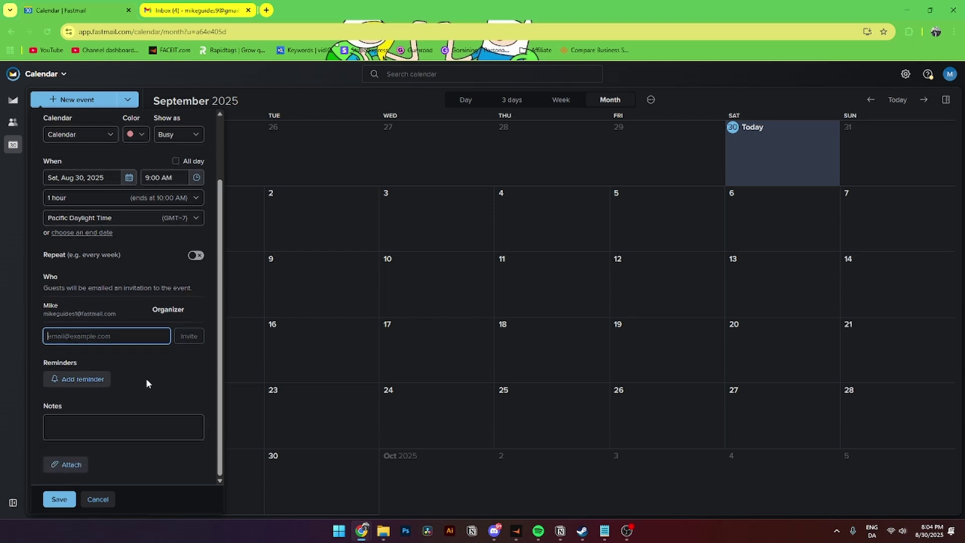
left_click(78, 380)
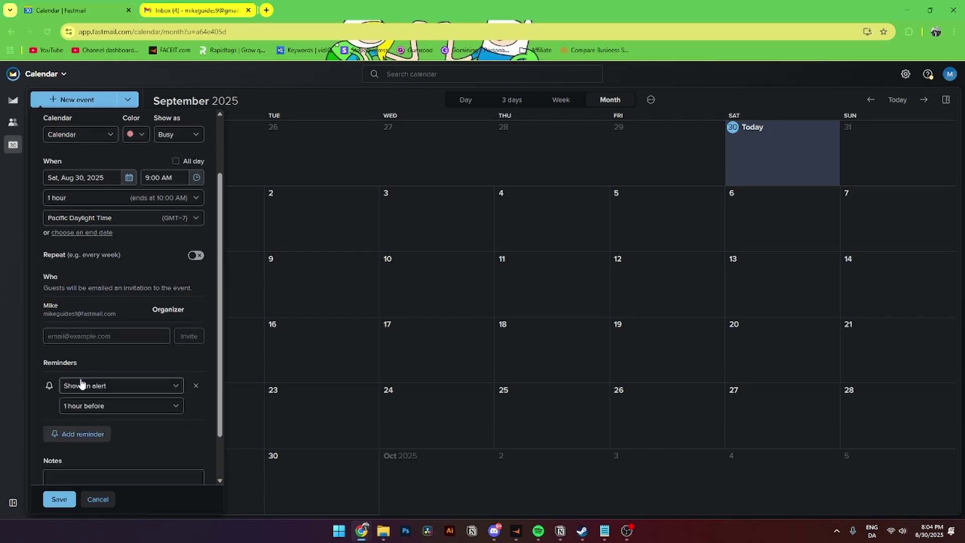
scroll(76, 385, "down", 1)
left_click(88, 433)
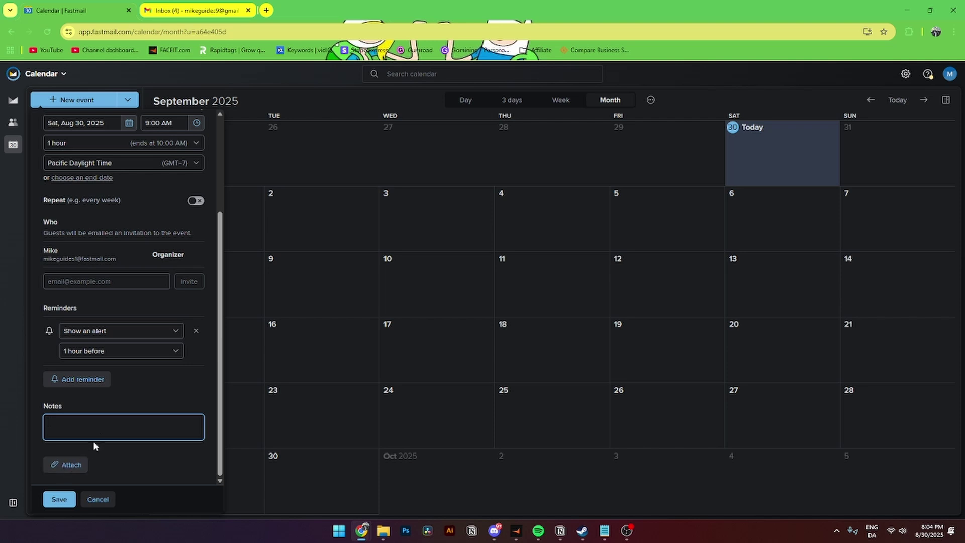
left_click(58, 499)
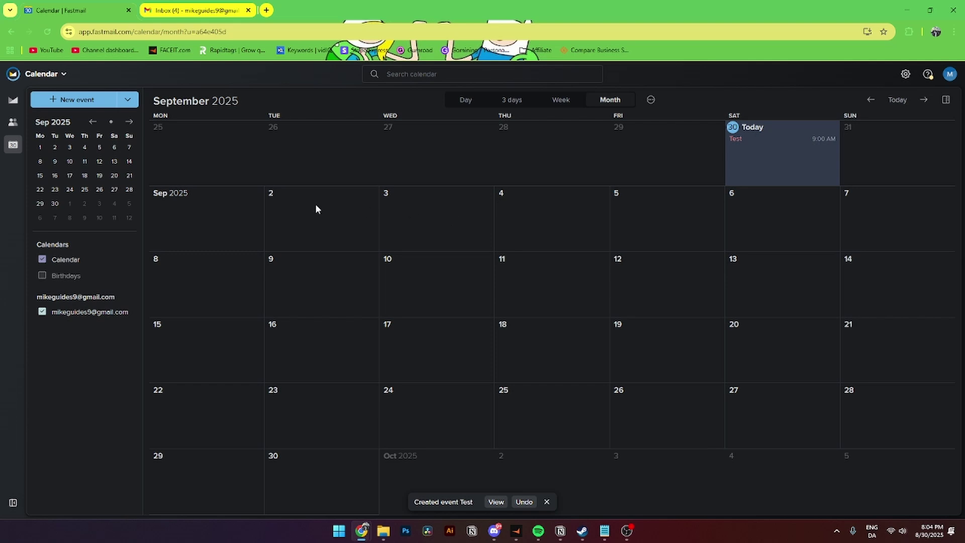
- Return to Contacts and dismiss the upgrade prompt after trying to invite the contact
left_click(14, 123)
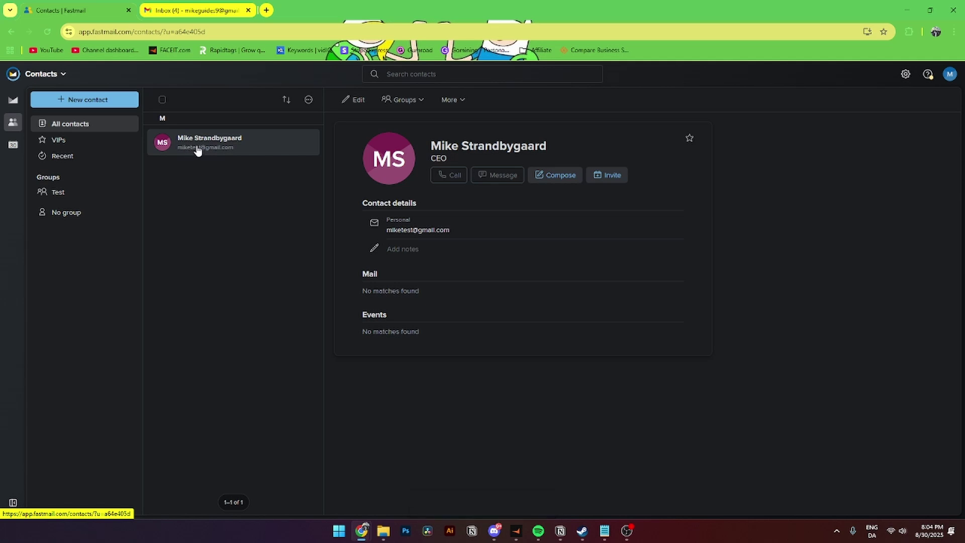
left_click(607, 176)
left_click(571, 209)
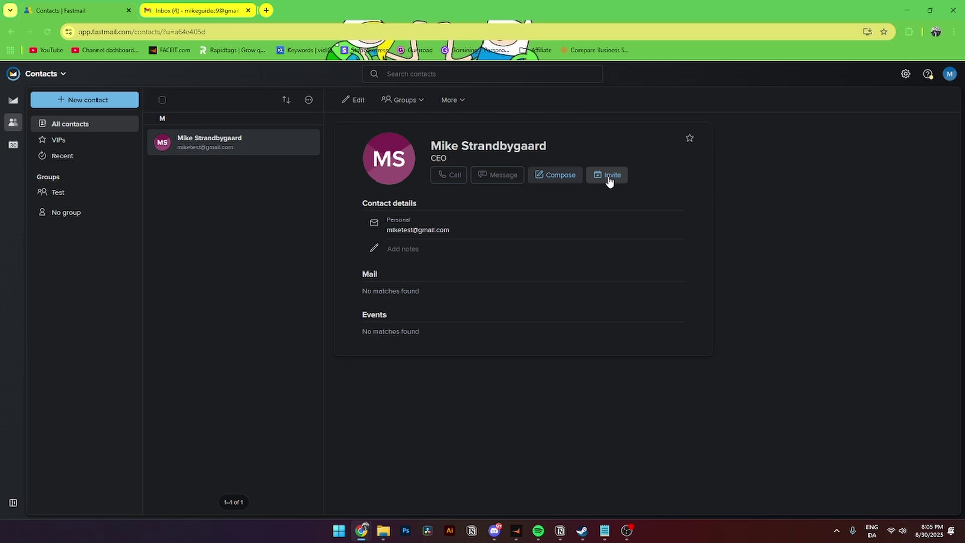